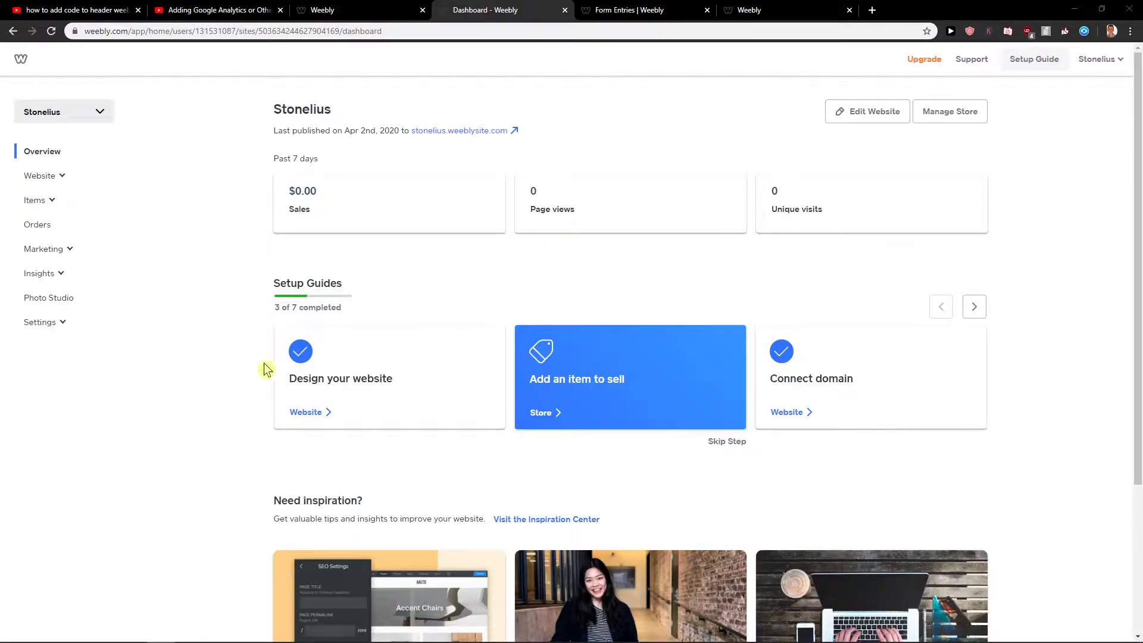
scroll(237, 355, down, 1)
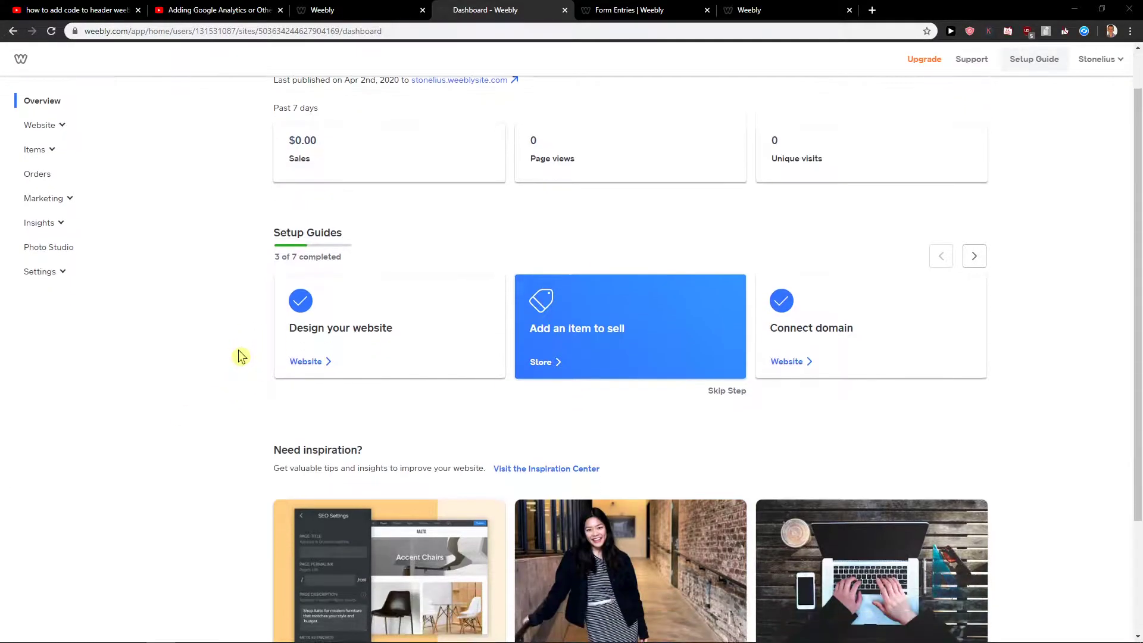
scroll(240, 354, up, 1)
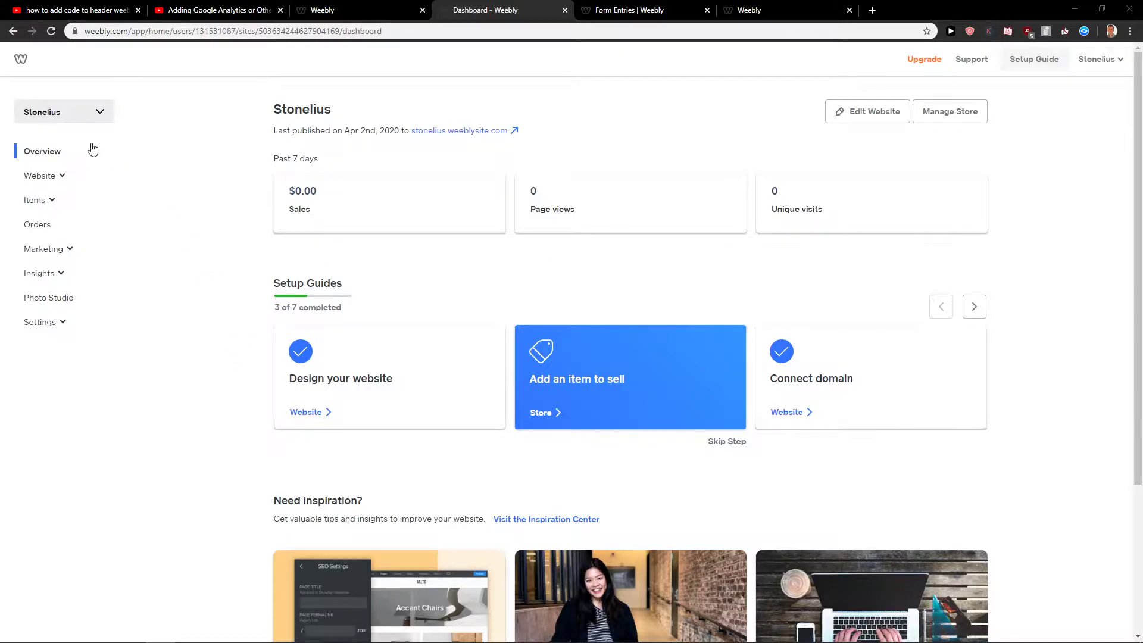
- Open the Pop-ups page from the Website section of the Stonelius dashboard
click(62, 177)
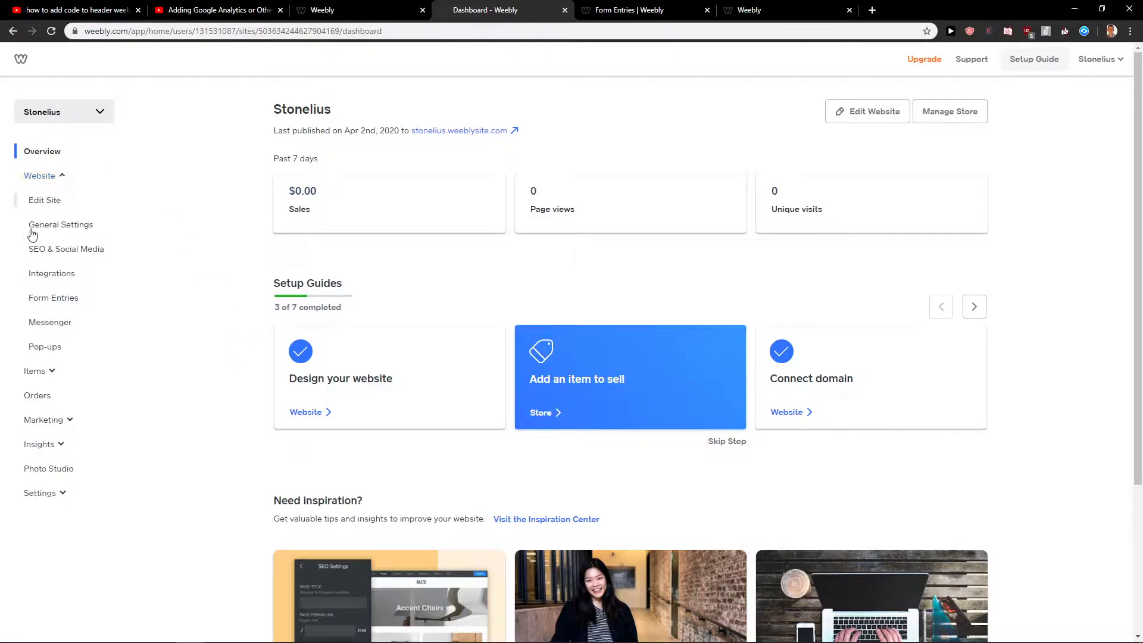
click(51, 352)
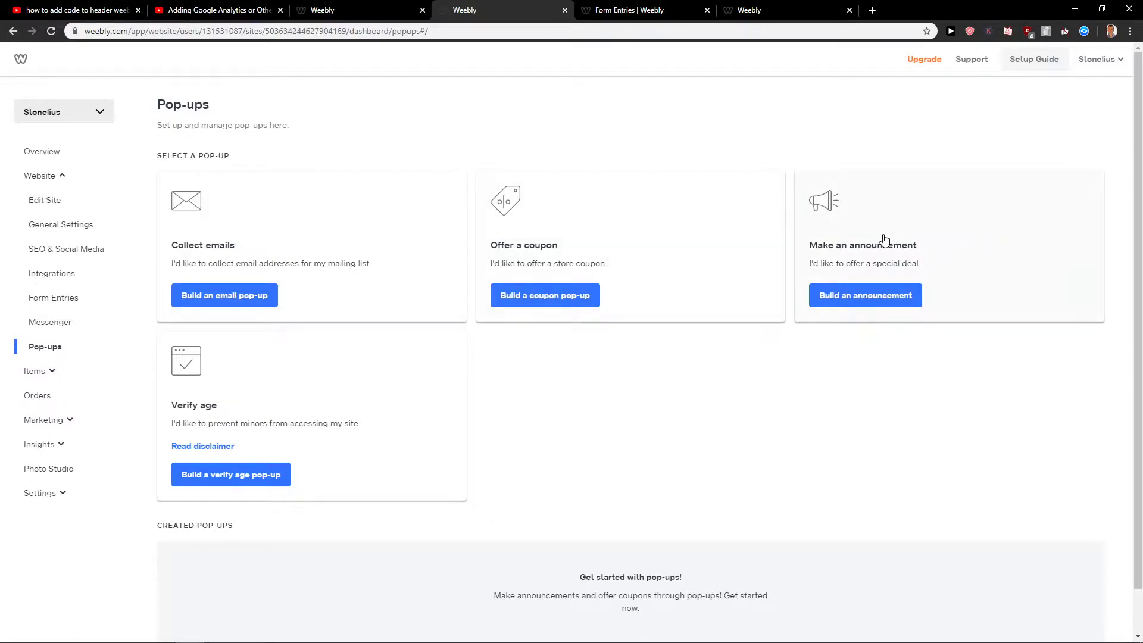
scroll(685, 359, down, 1)
scroll(358, 279, up, 1)
- Start an email signup pop-up, try other layouts, and keep the centered newsletter layout
click(271, 304)
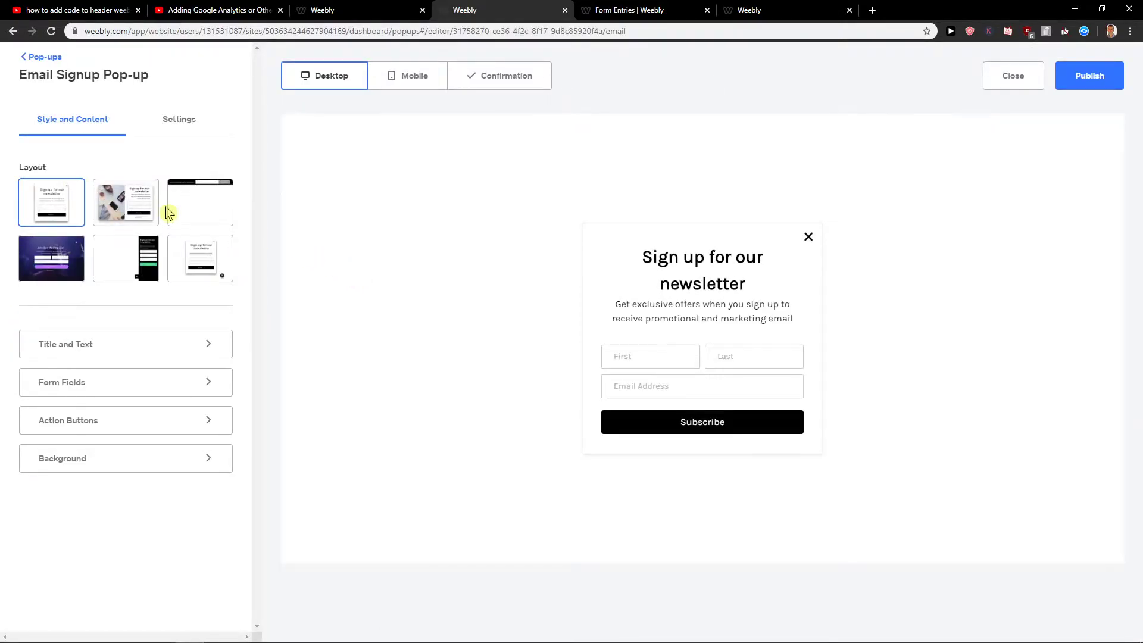
click(148, 209)
click(193, 215)
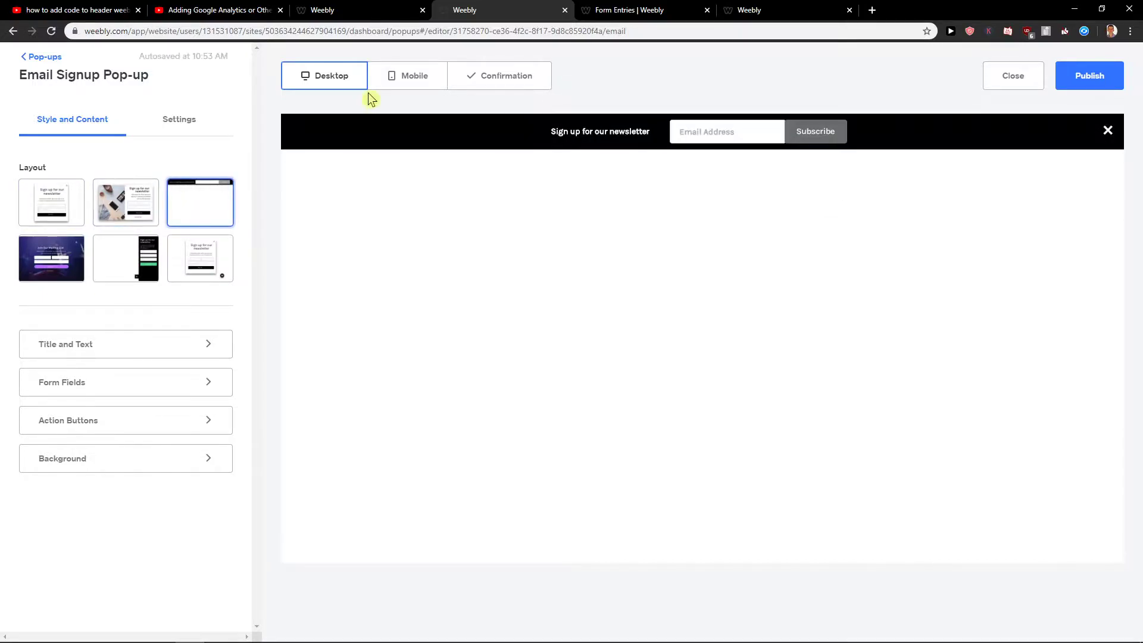
click(73, 213)
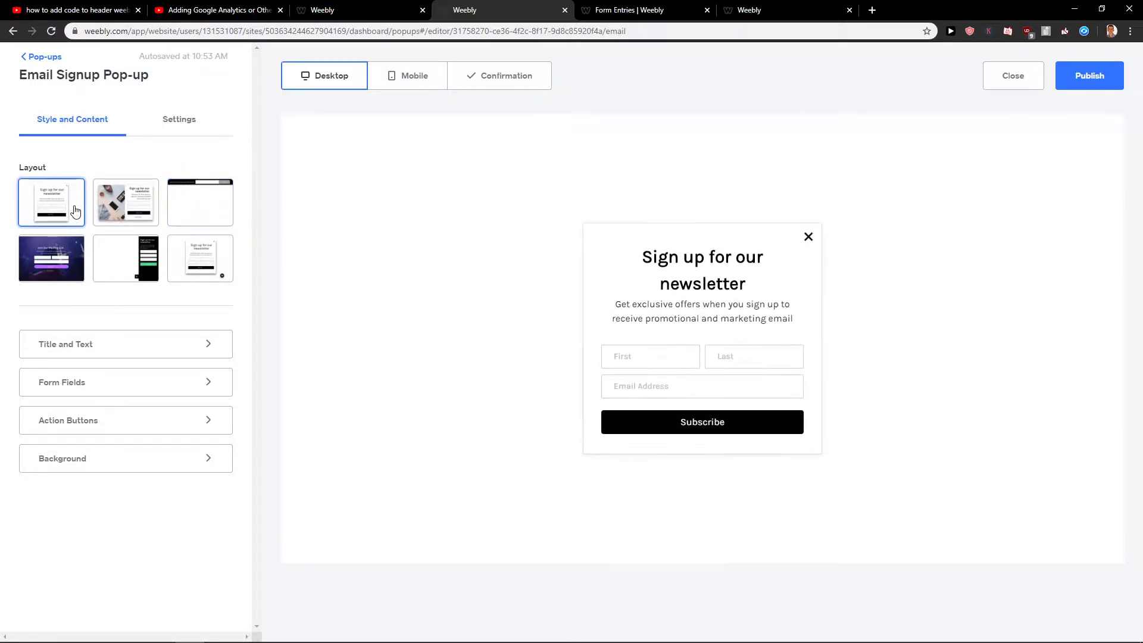
- Preview the pop-up in mobile and confirmation views, returning to desktop
click(409, 79)
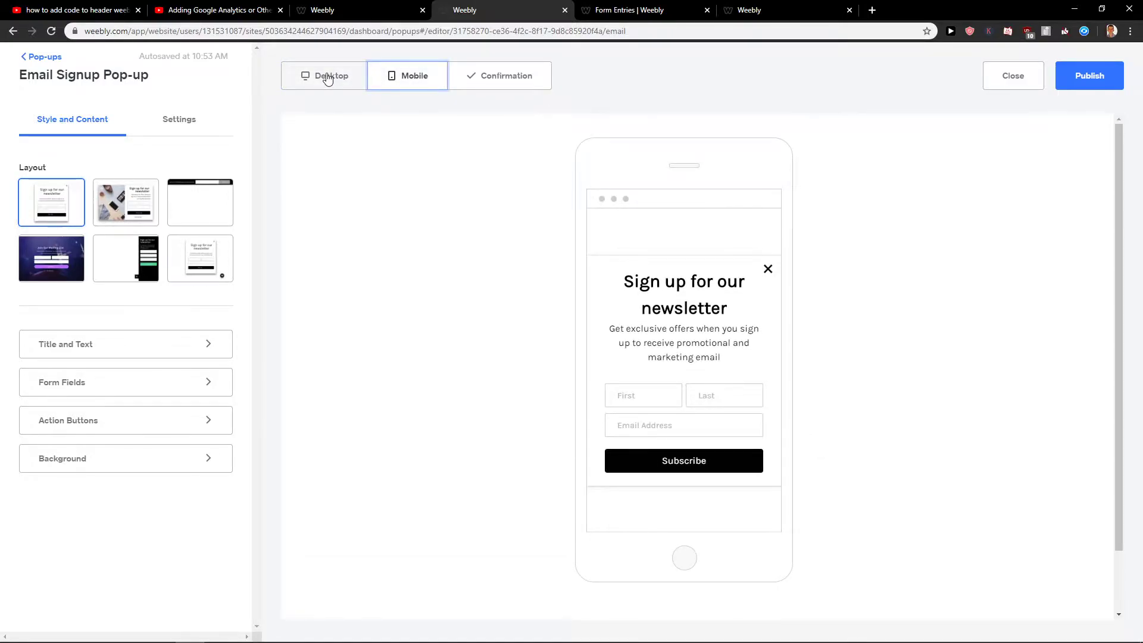
click(342, 78)
click(493, 79)
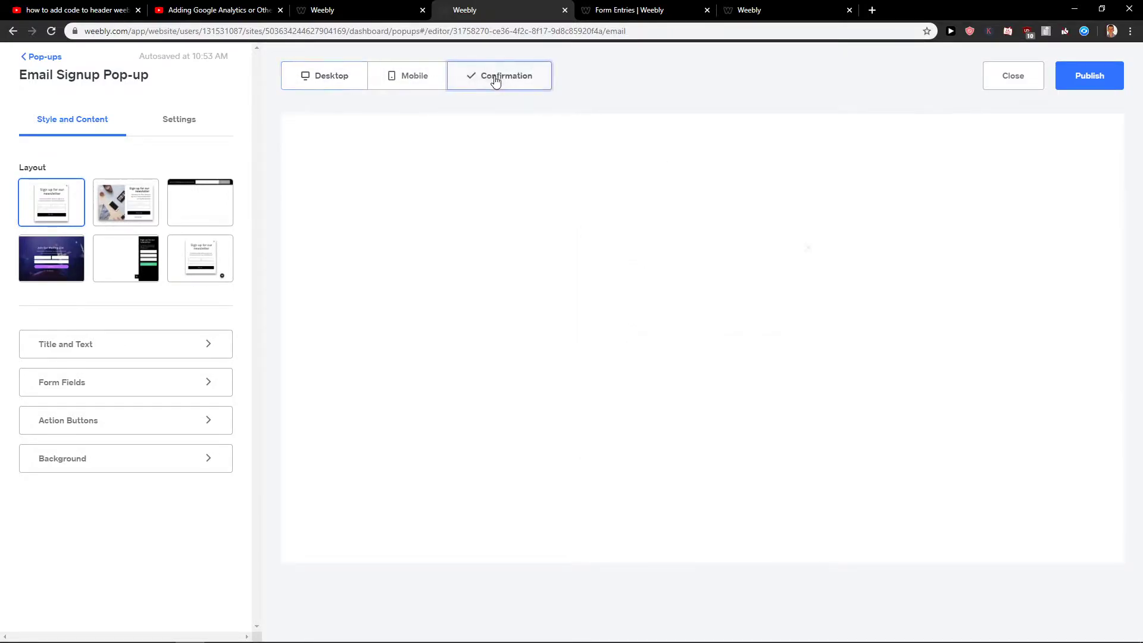
click(314, 88)
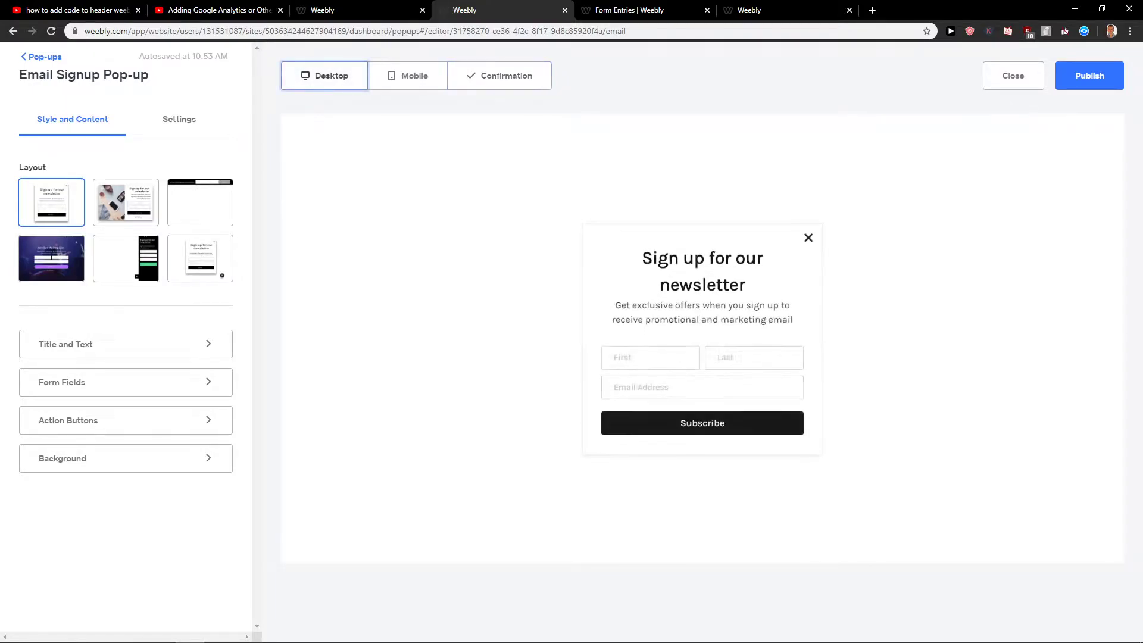
click(123, 344)
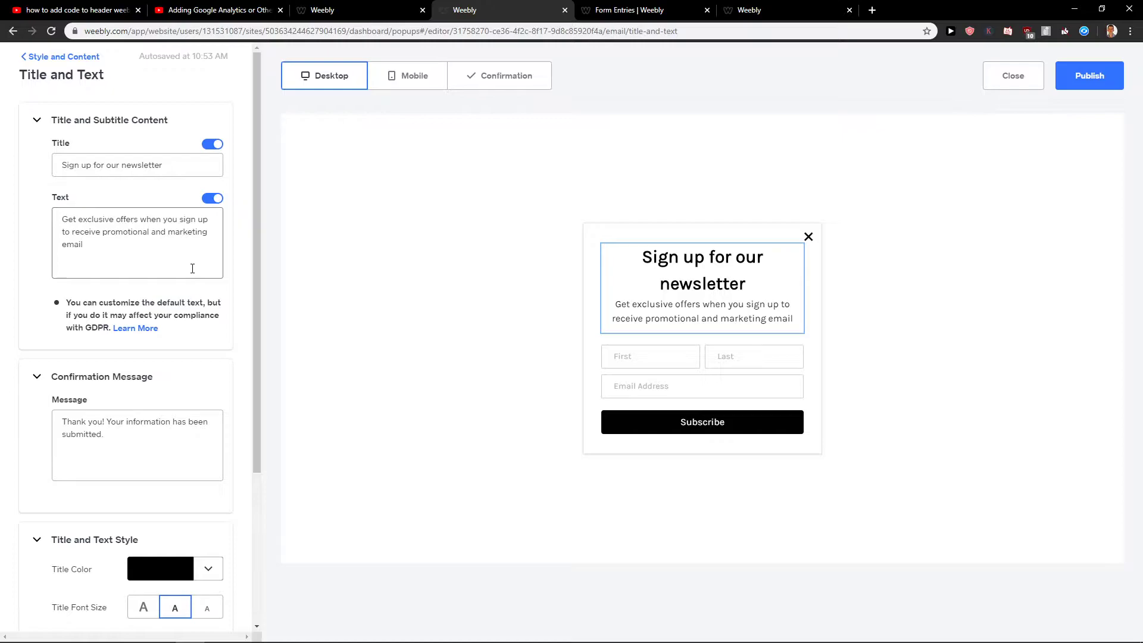
scroll(190, 268, down, 3)
scroll(183, 268, up, 3)
click(128, 165)
drag(101, 248, 62, 216)
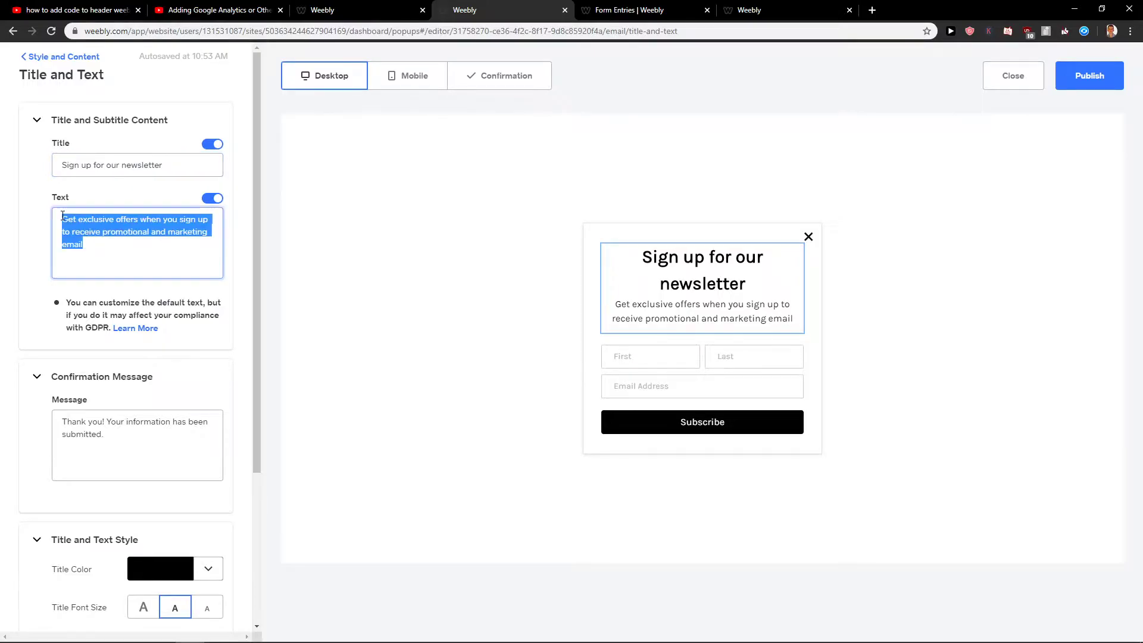
click(61, 217)
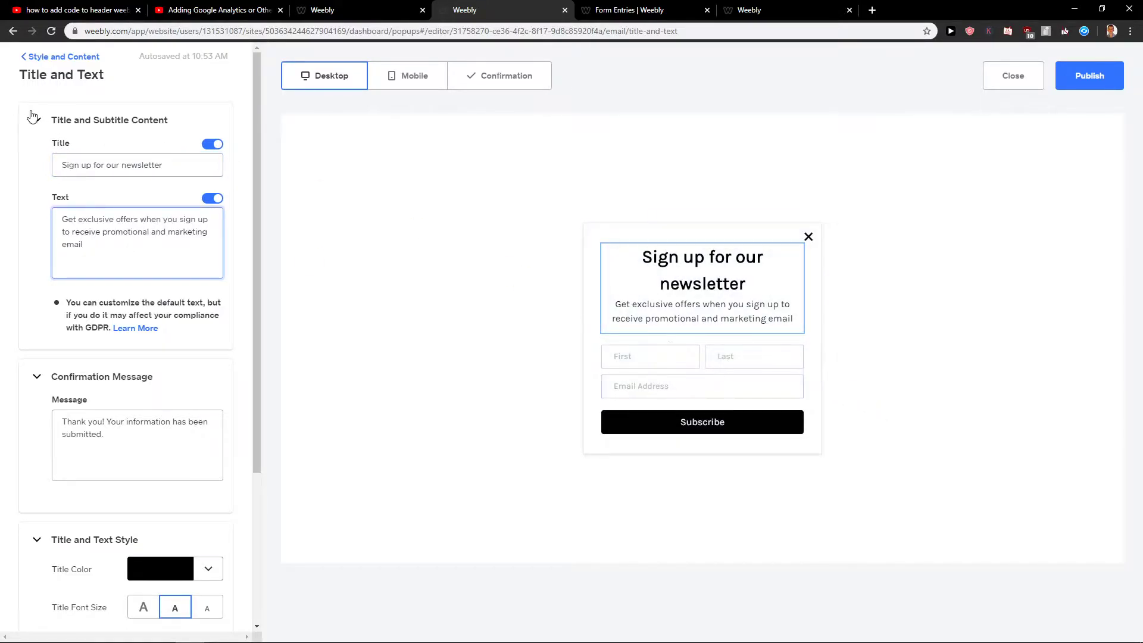
scroll(84, 301, down, 2)
scroll(57, 375, down, 1)
scroll(90, 163, up, 2)
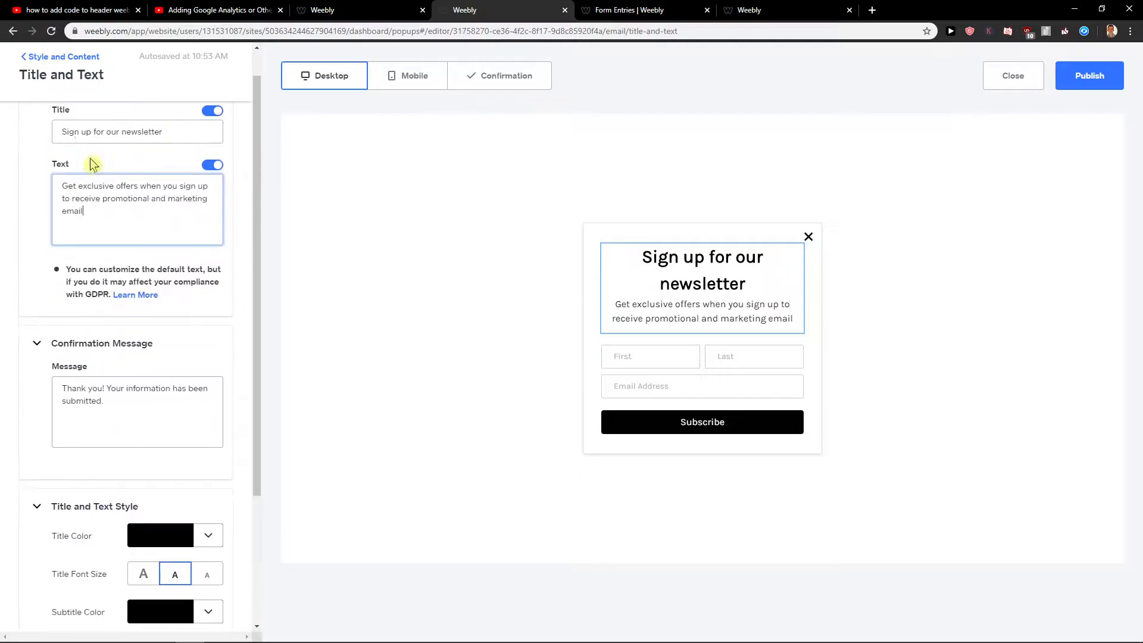
scroll(34, 127, up, 1)
click(35, 127)
click(30, 57)
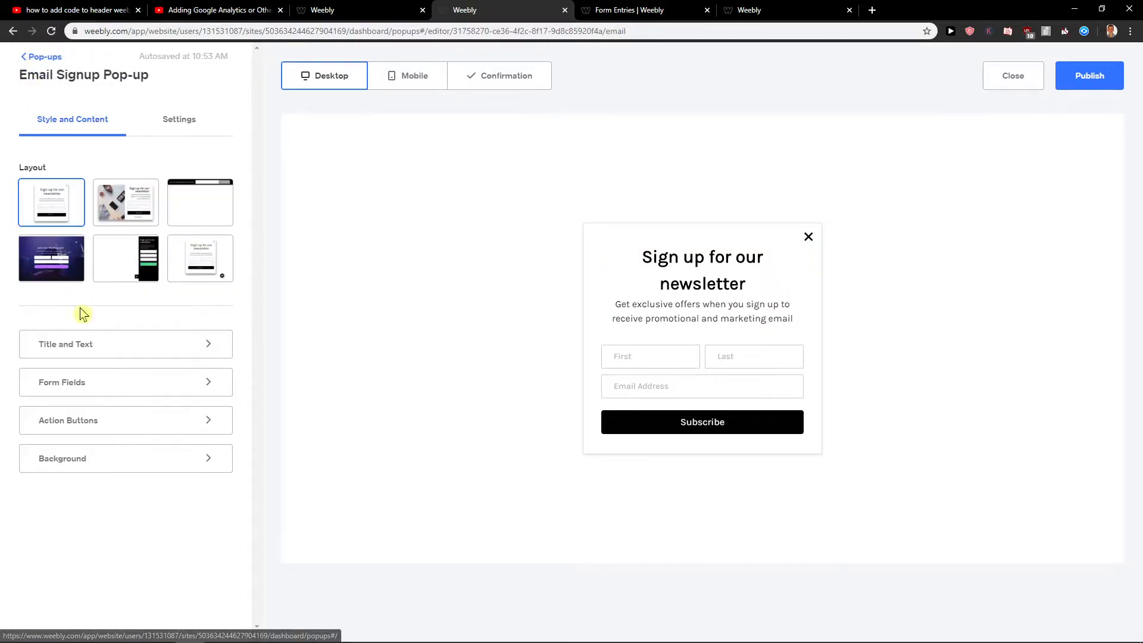
- Turn off the first and last name fields in Form Fields
click(74, 383)
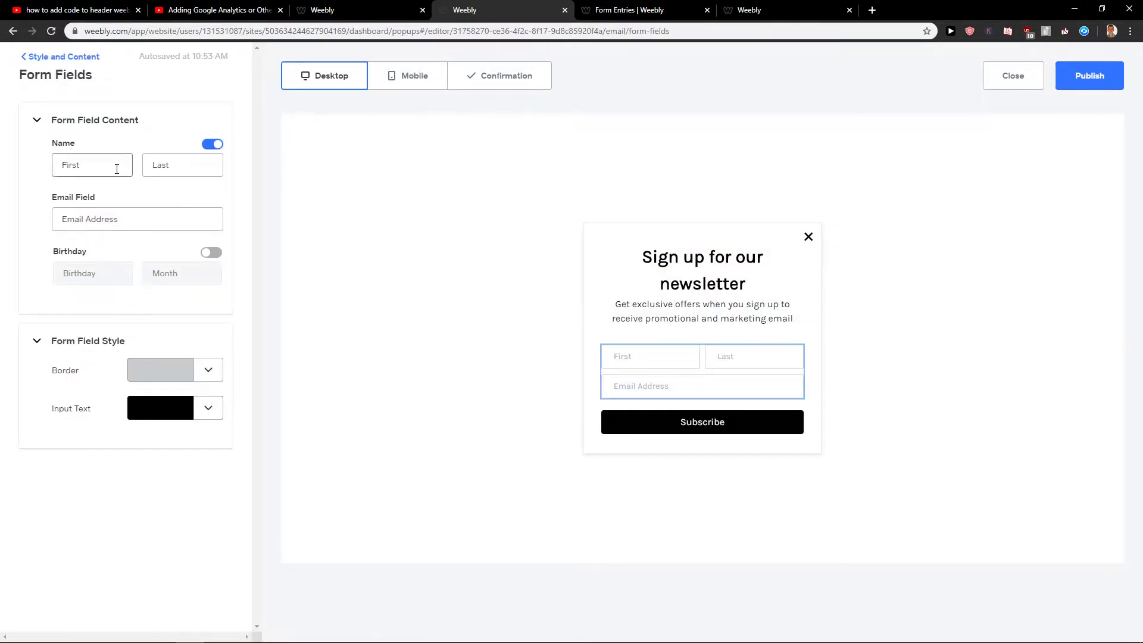
click(212, 146)
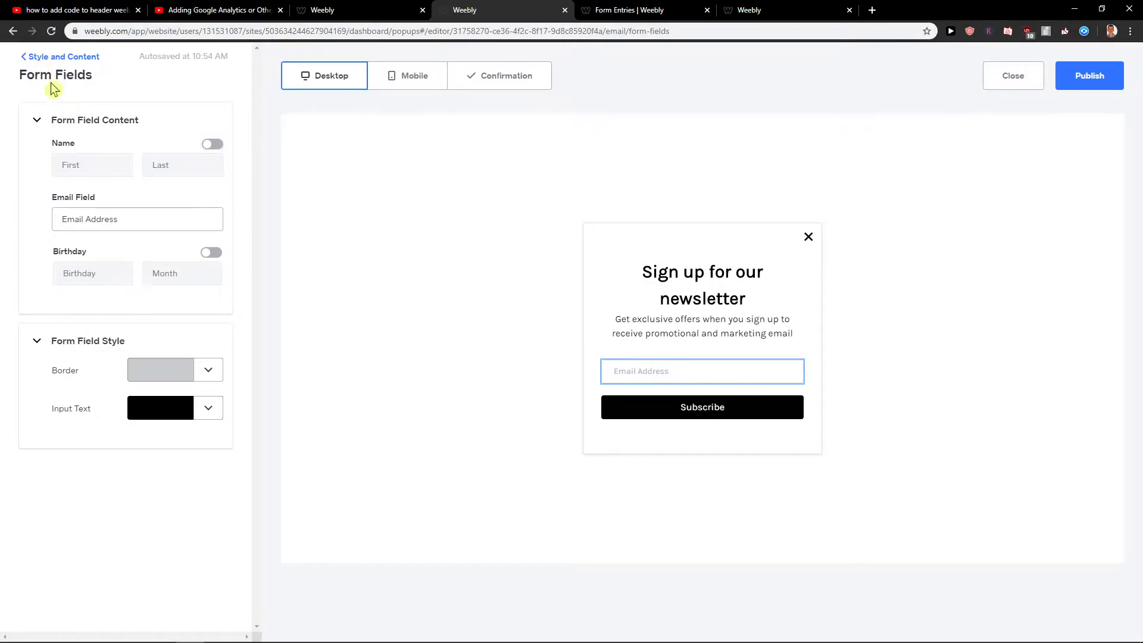
click(37, 56)
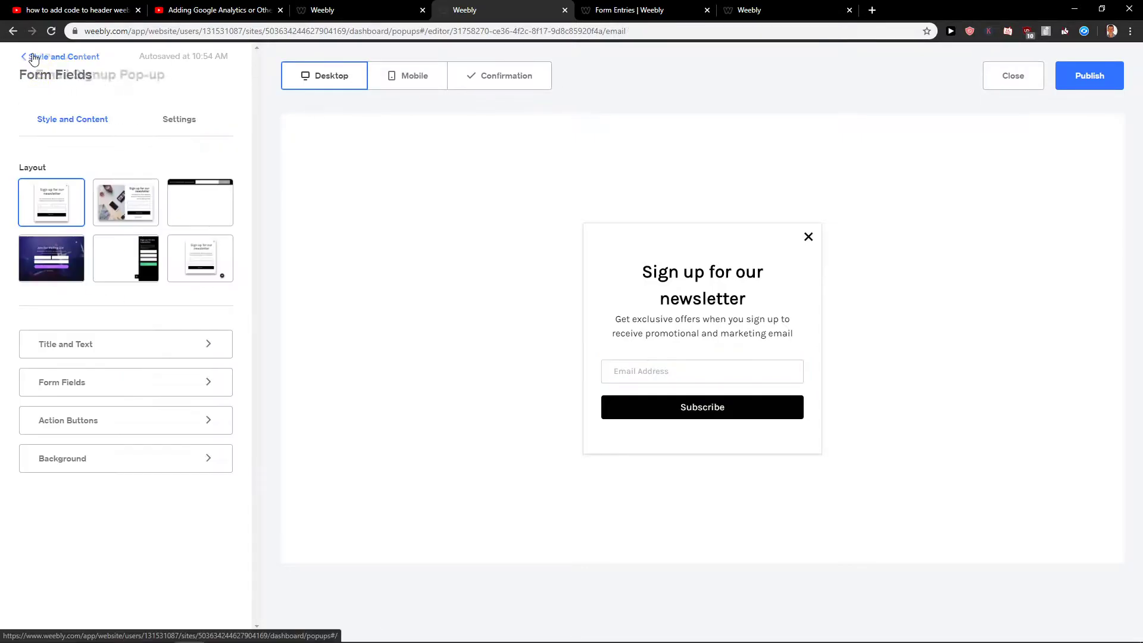
- Look over the Action Buttons settings, then bring up the pop-up Settings
click(137, 421)
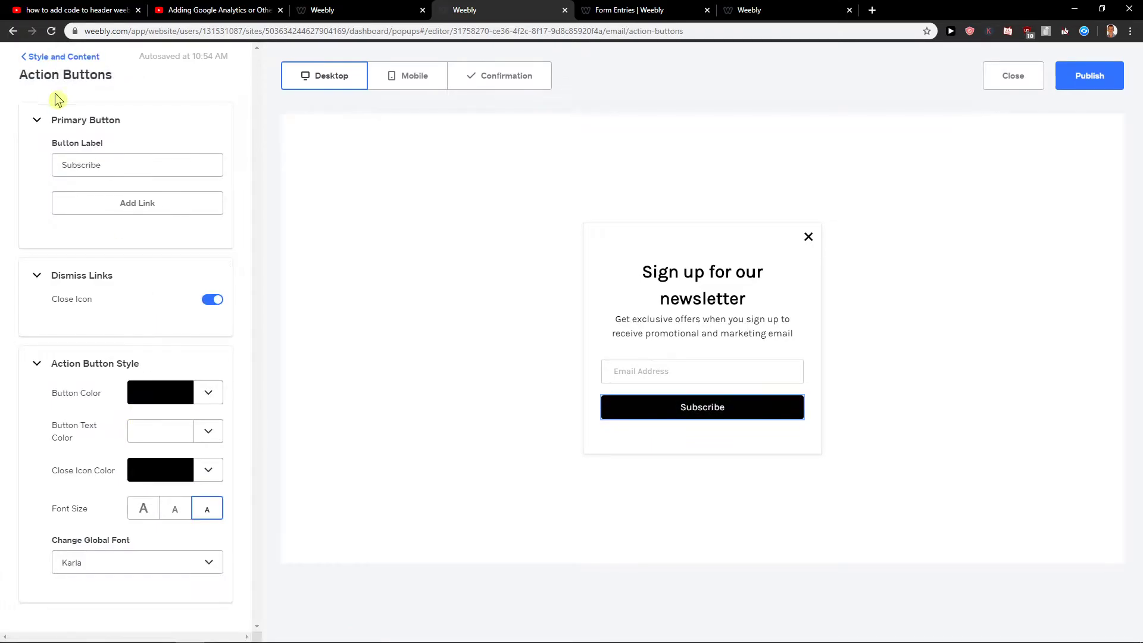
click(31, 59)
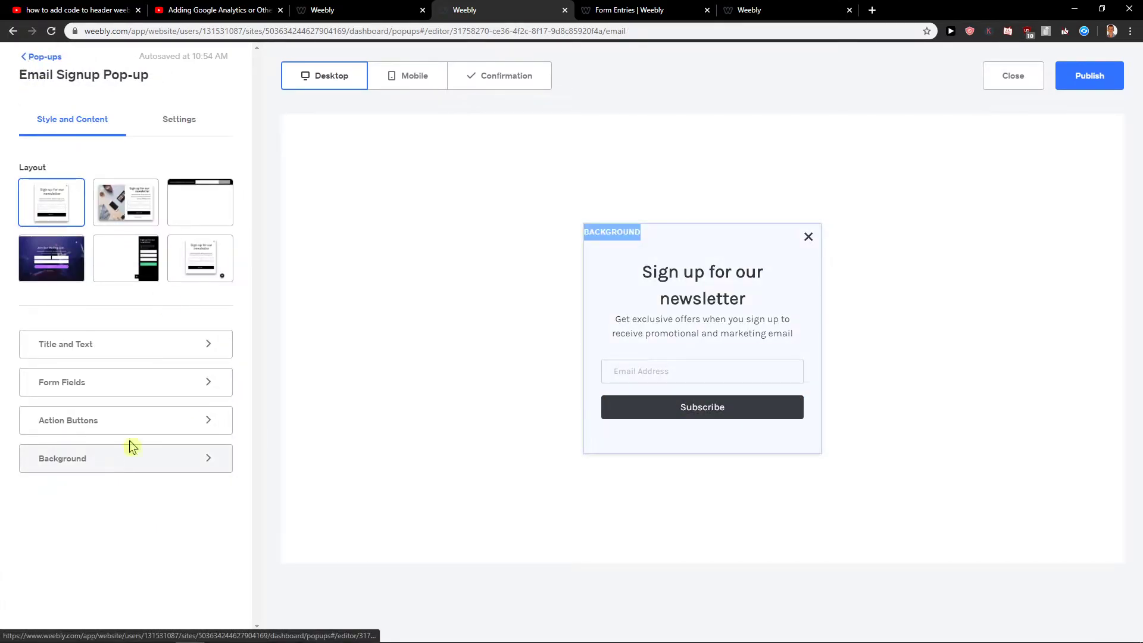
click(172, 121)
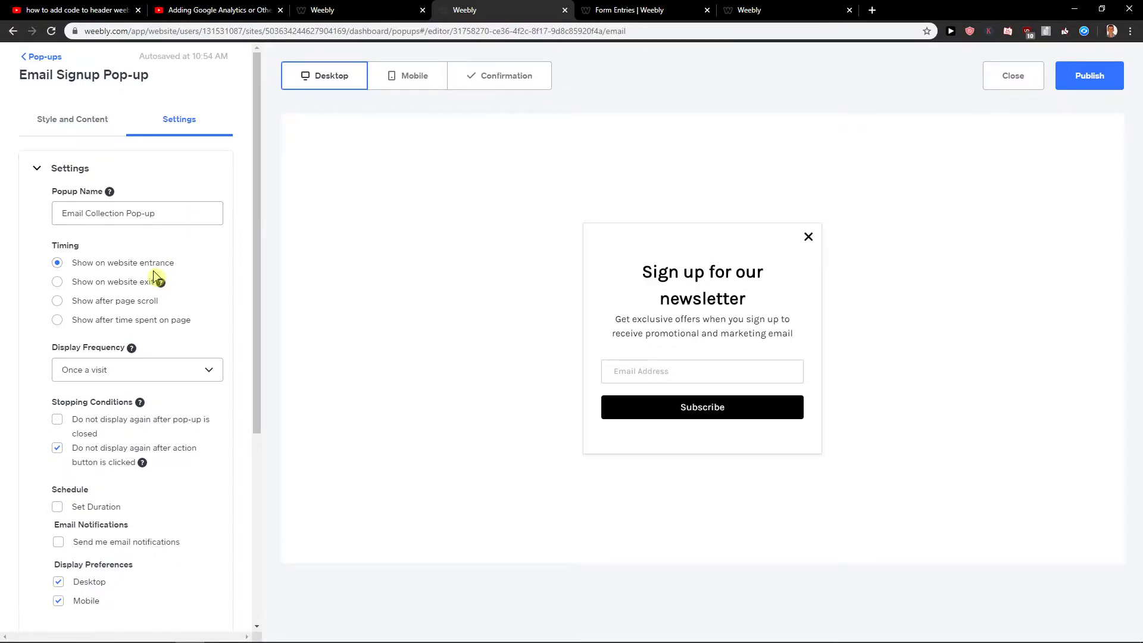
- Show the pop-up after a 10-second delay, once every 3 days
click(150, 321)
click(144, 340)
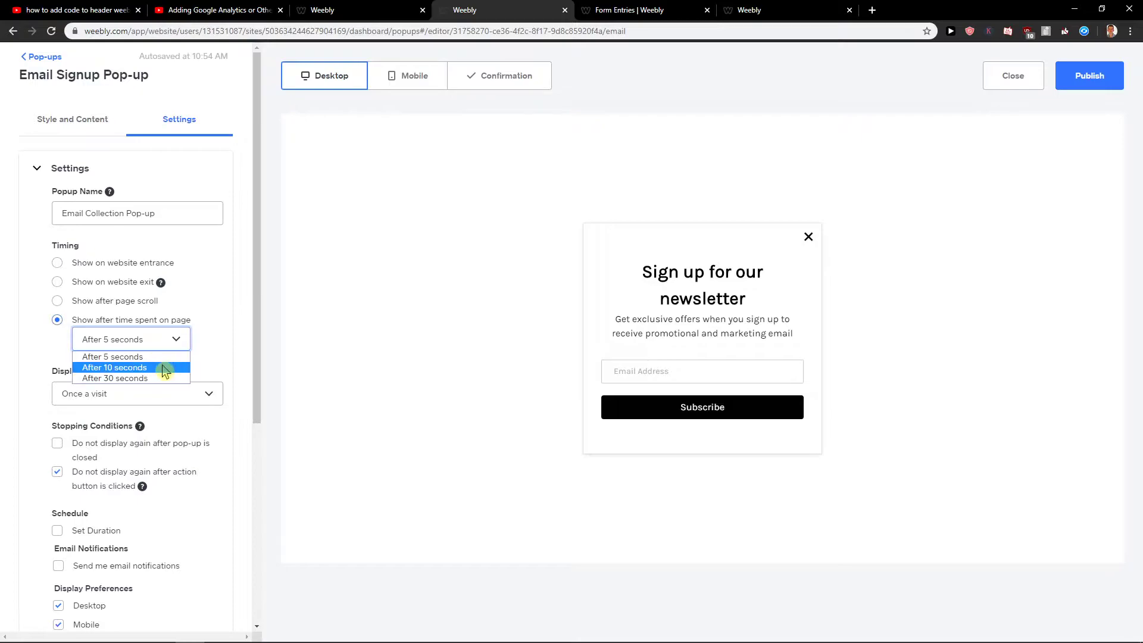
click(165, 372)
scroll(212, 328, down, 1)
click(174, 346)
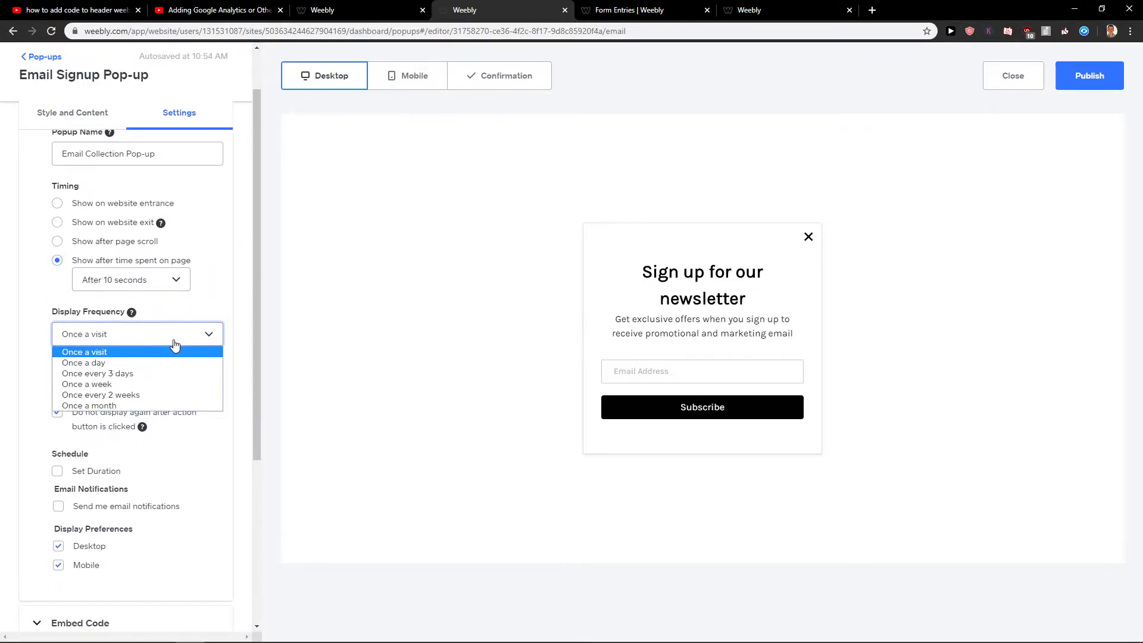
click(174, 377)
scroll(200, 295, down, 2)
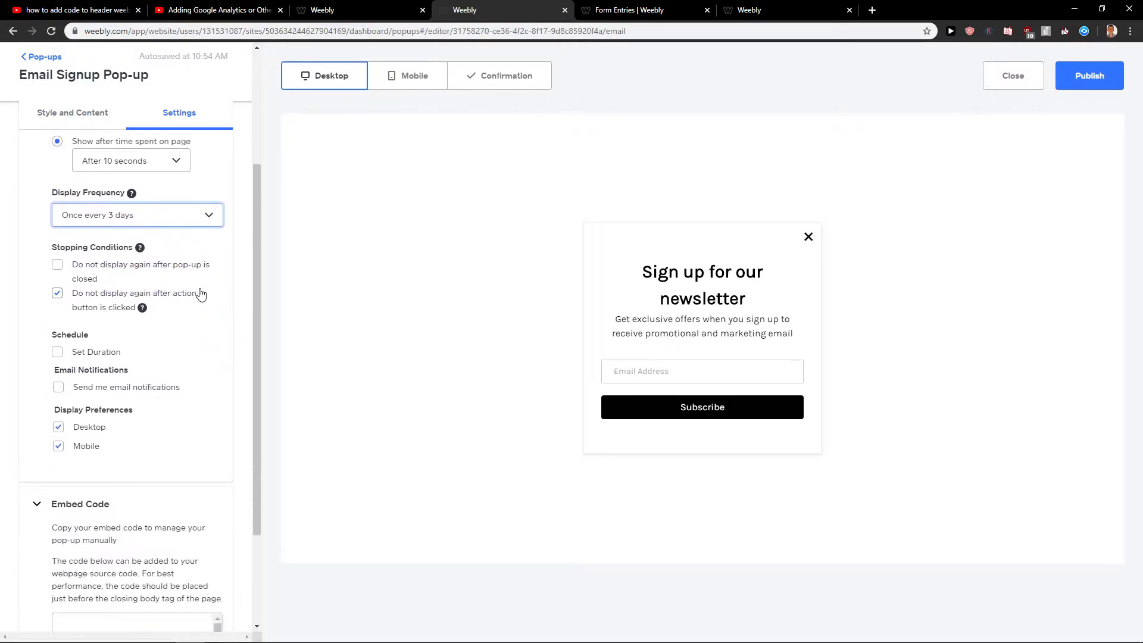
scroll(148, 389, up, 1)
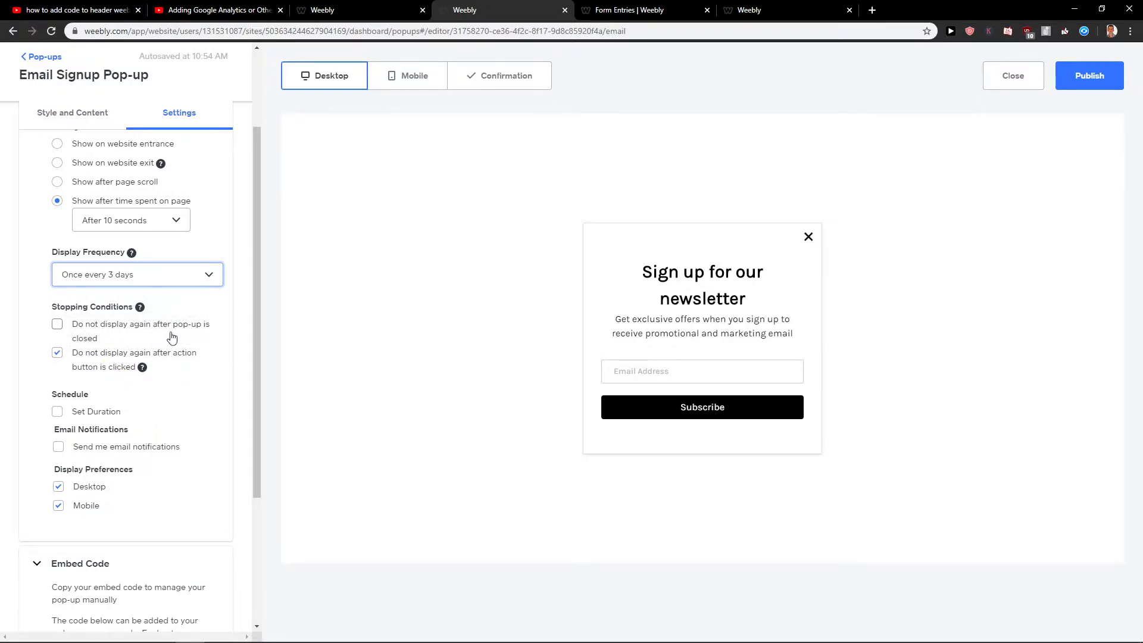
scroll(134, 361, down, 1)
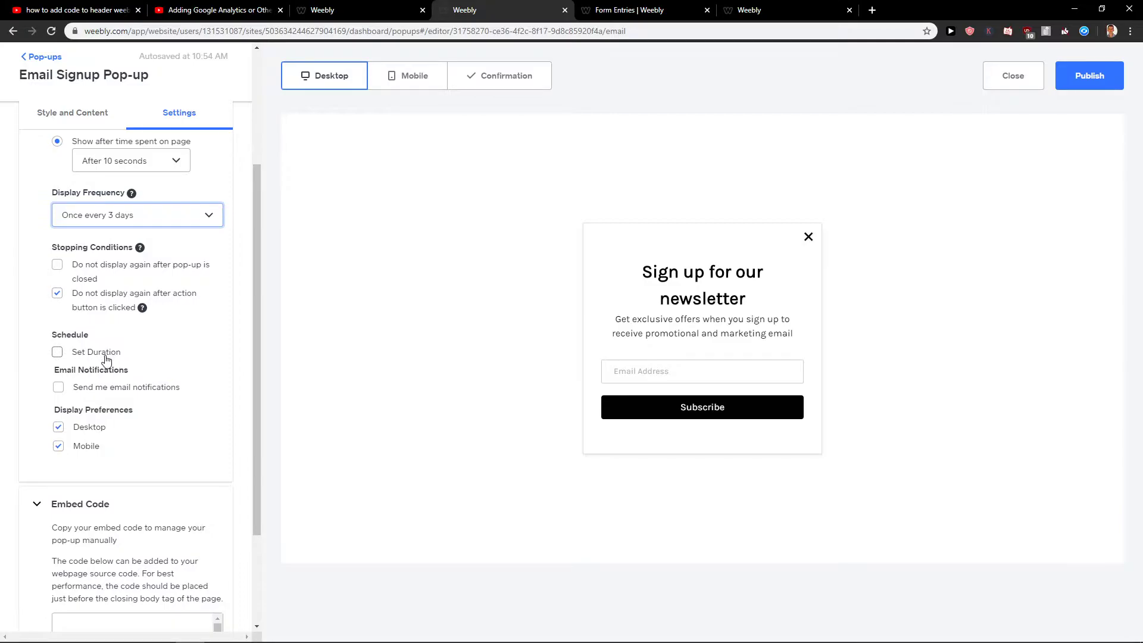
scroll(106, 358, down, 1)
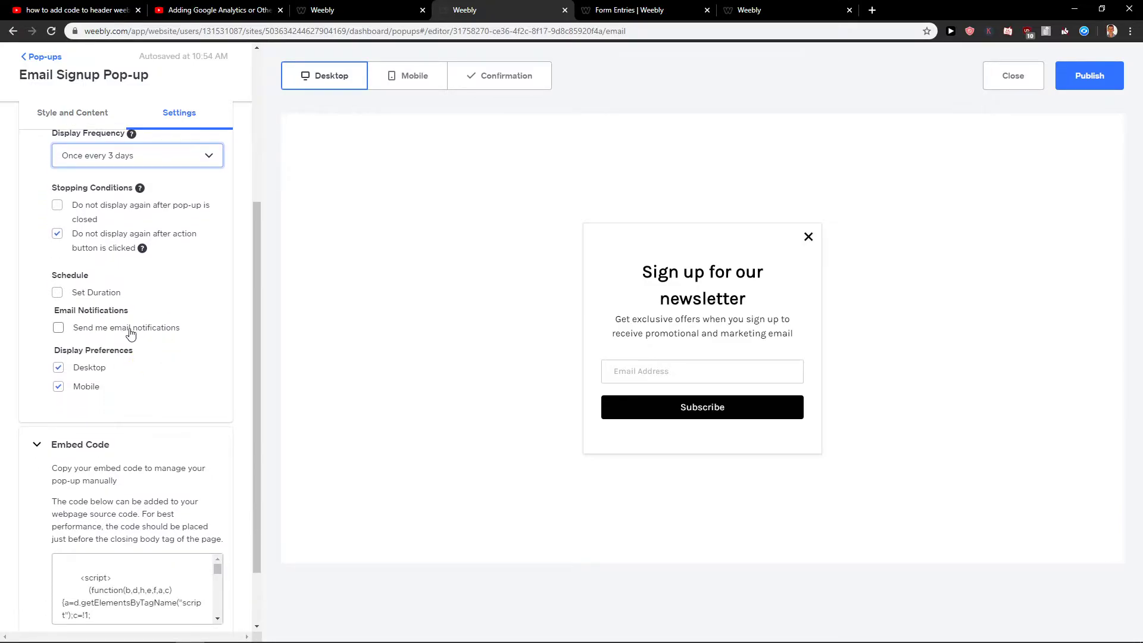
- Enable monthly email notifications of signups to the suggested address
click(148, 338)
click(152, 351)
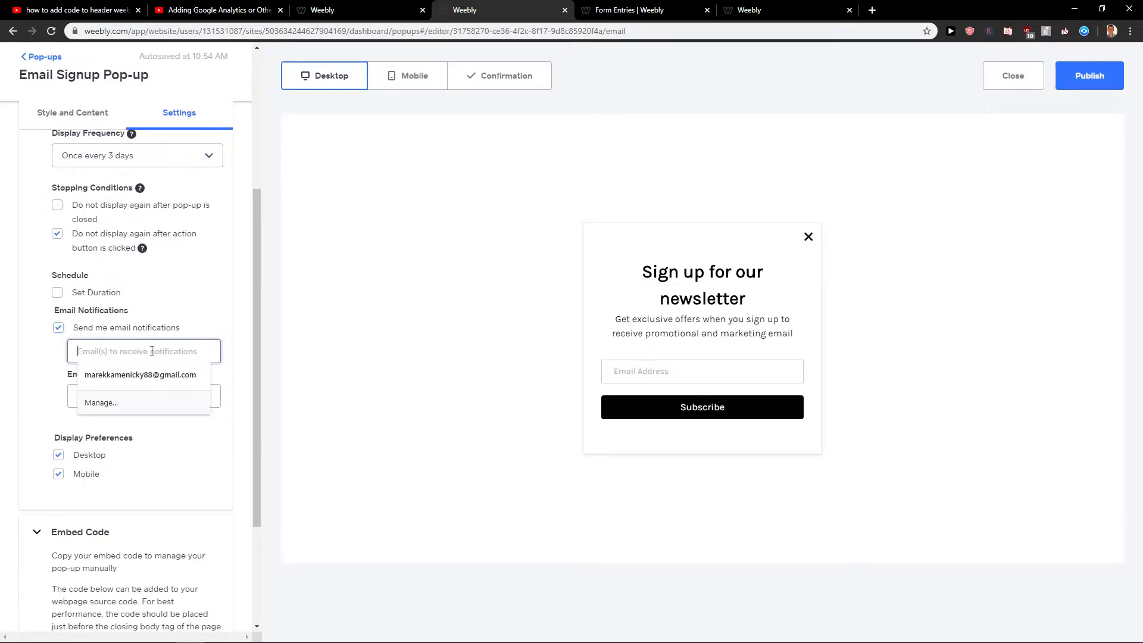
click(141, 375)
click(148, 398)
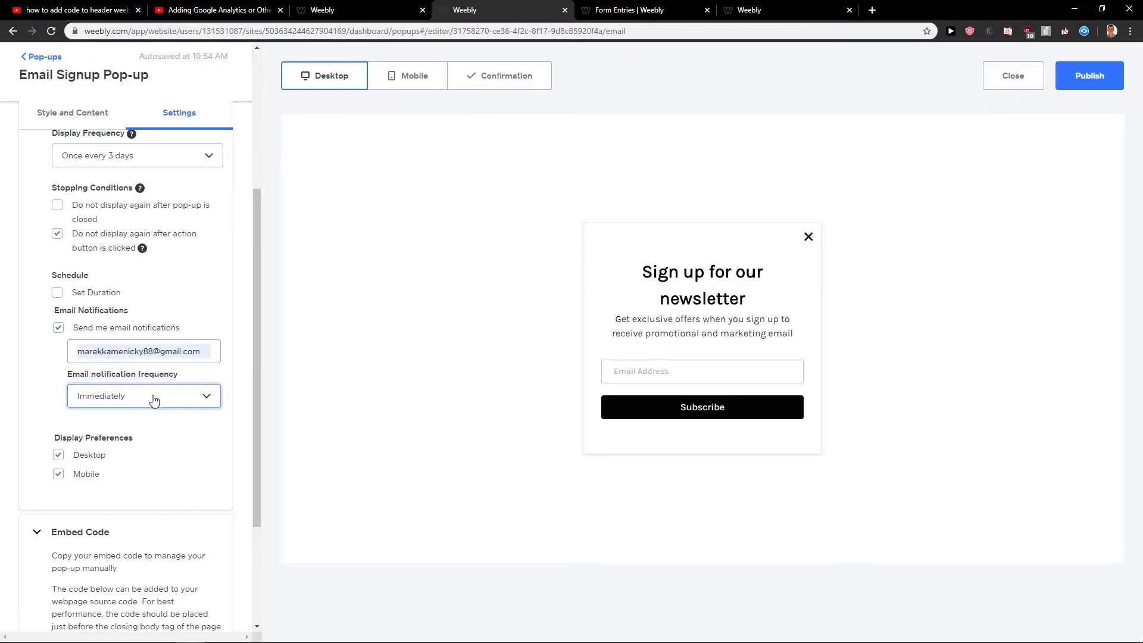
click(97, 398)
click(90, 446)
scroll(14, 409, down, 2)
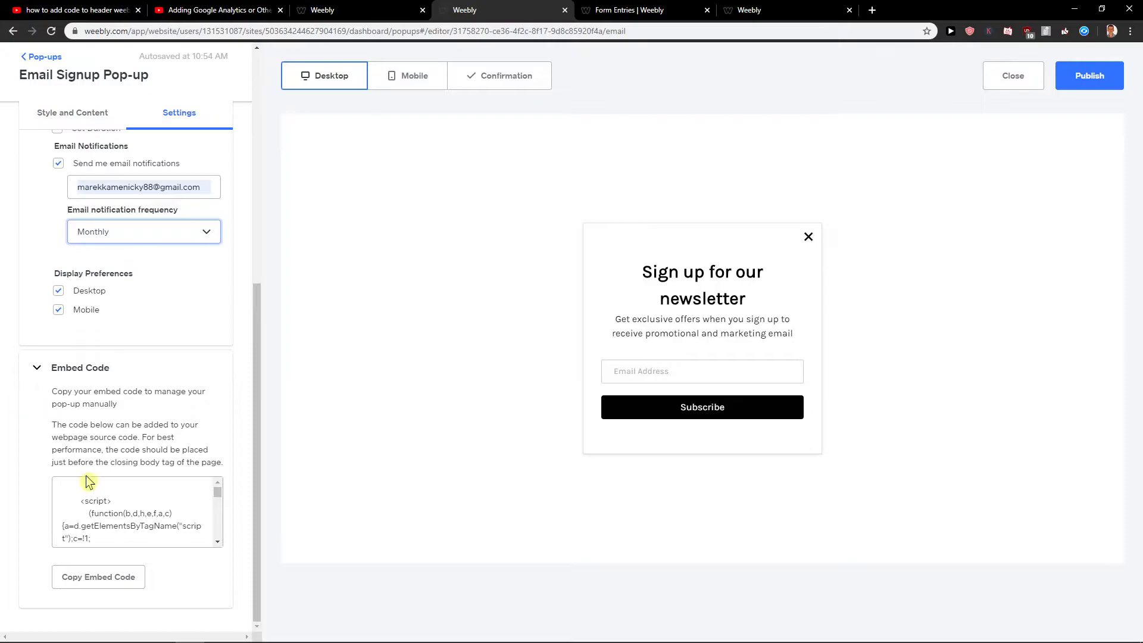
- Copy the pop-up embed code from the Embed Code section
drag(51, 391, 217, 458)
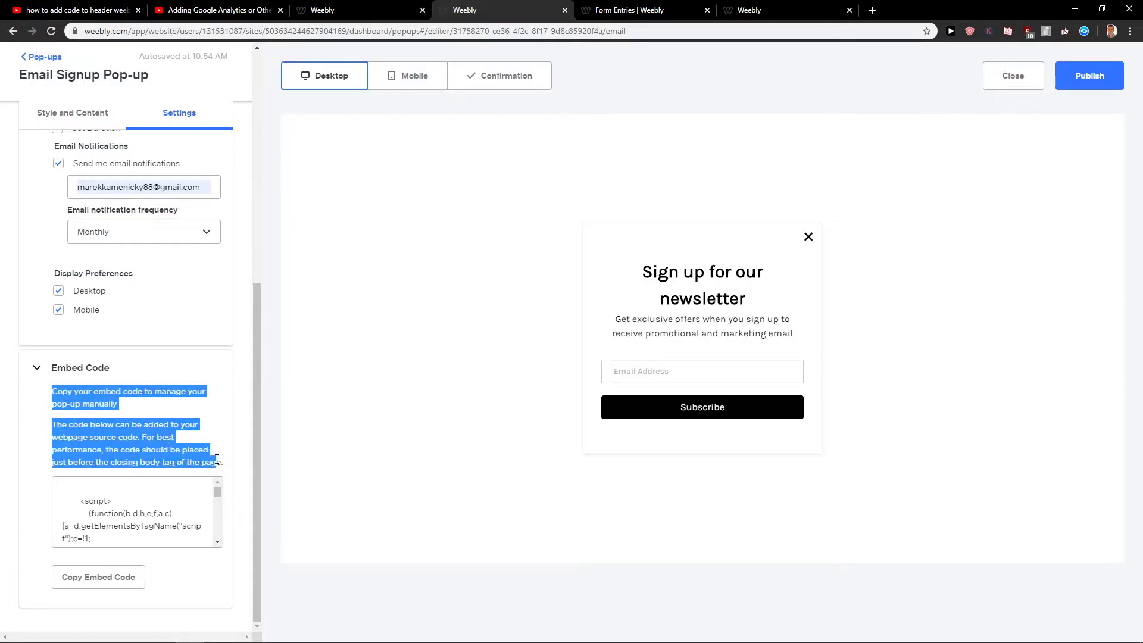
scroll(134, 514, down, 2)
scroll(134, 514, down, 2)
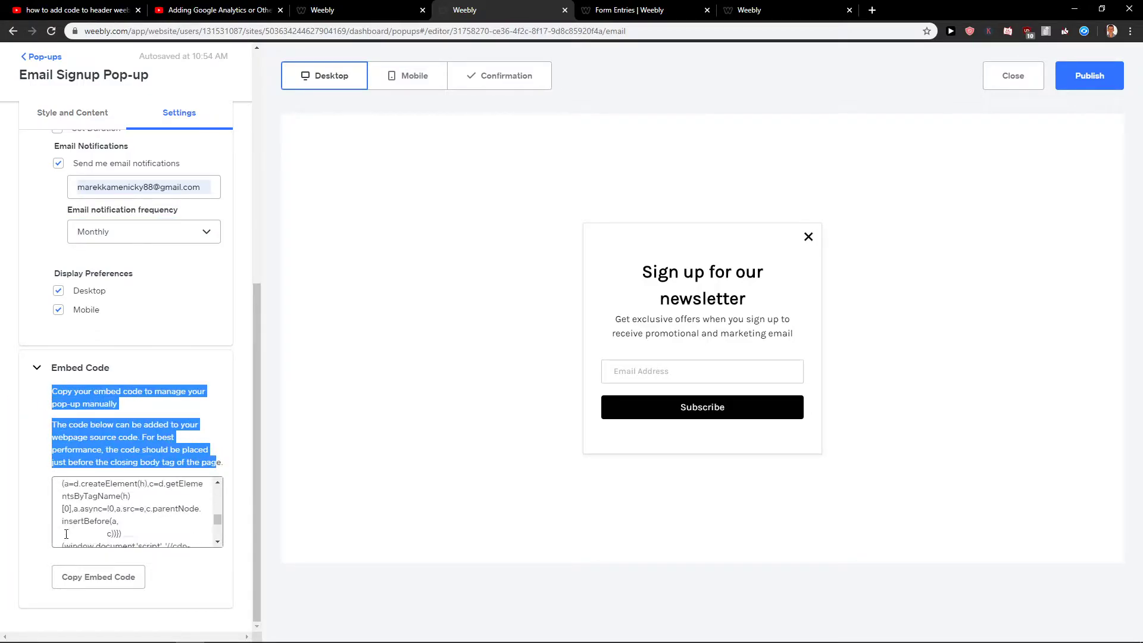
scroll(135, 514, down, 2)
click(71, 571)
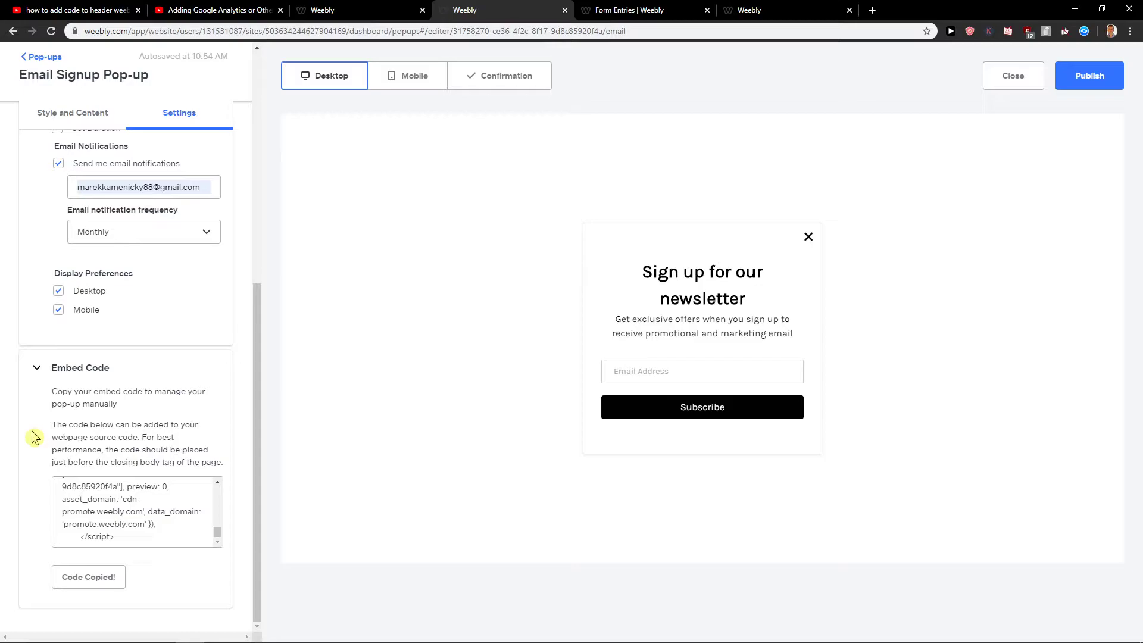
scroll(165, 524, up, 2)
scroll(164, 525, up, 2)
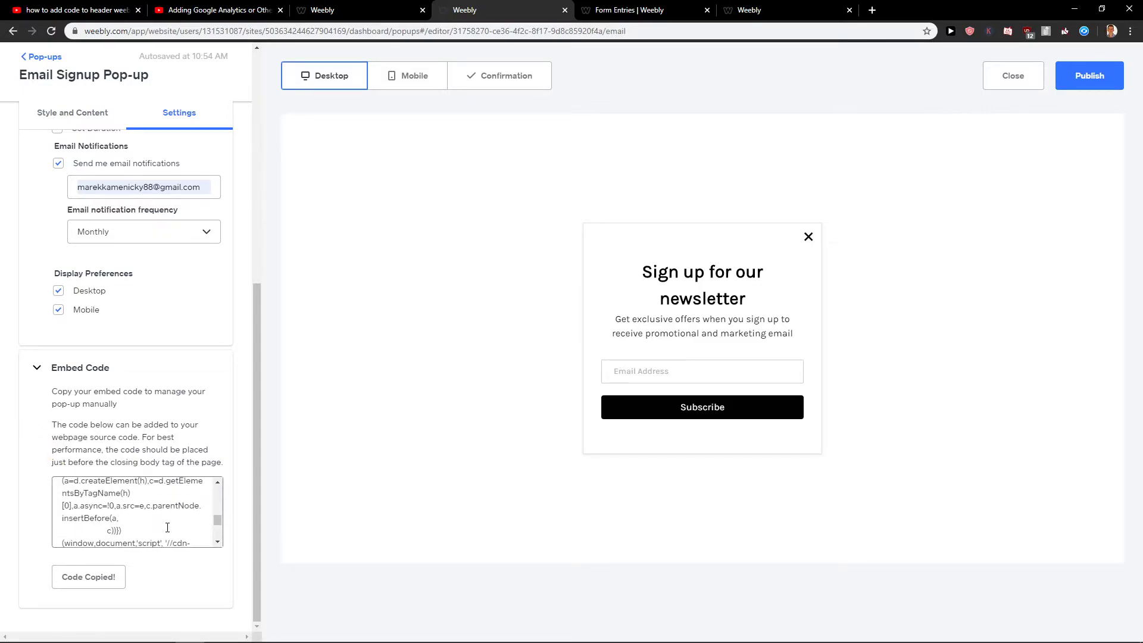
scroll(165, 526, up, 2)
scroll(166, 529, up, 1)
scroll(167, 528, up, 3)
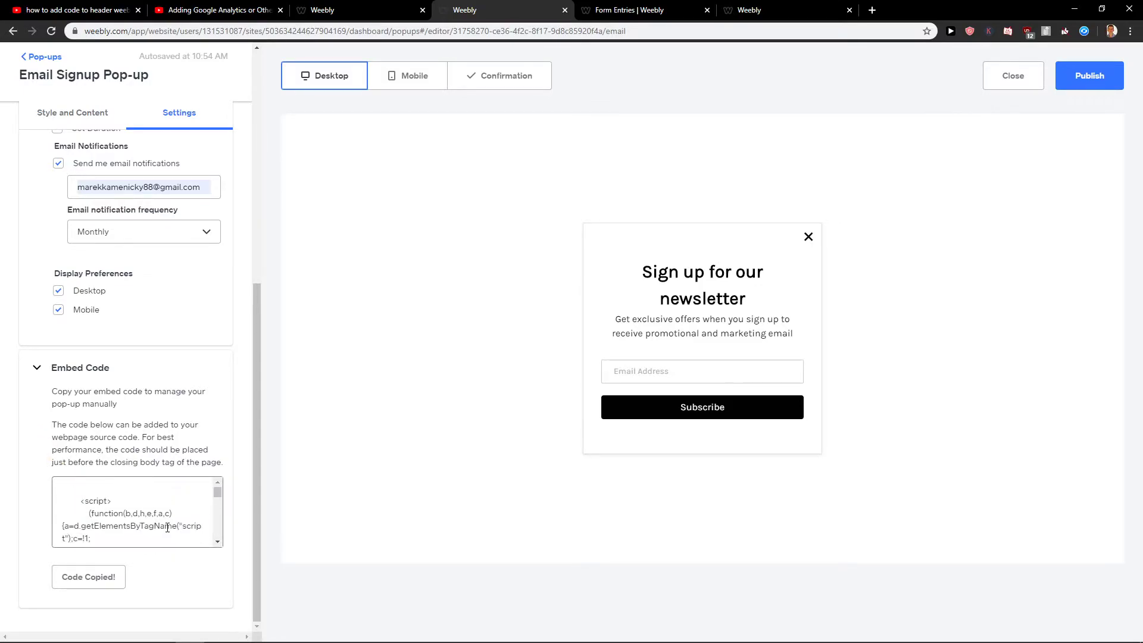
- Publish the email signup pop-up to the Stonelius site after reading the republishing notice
click(1097, 77)
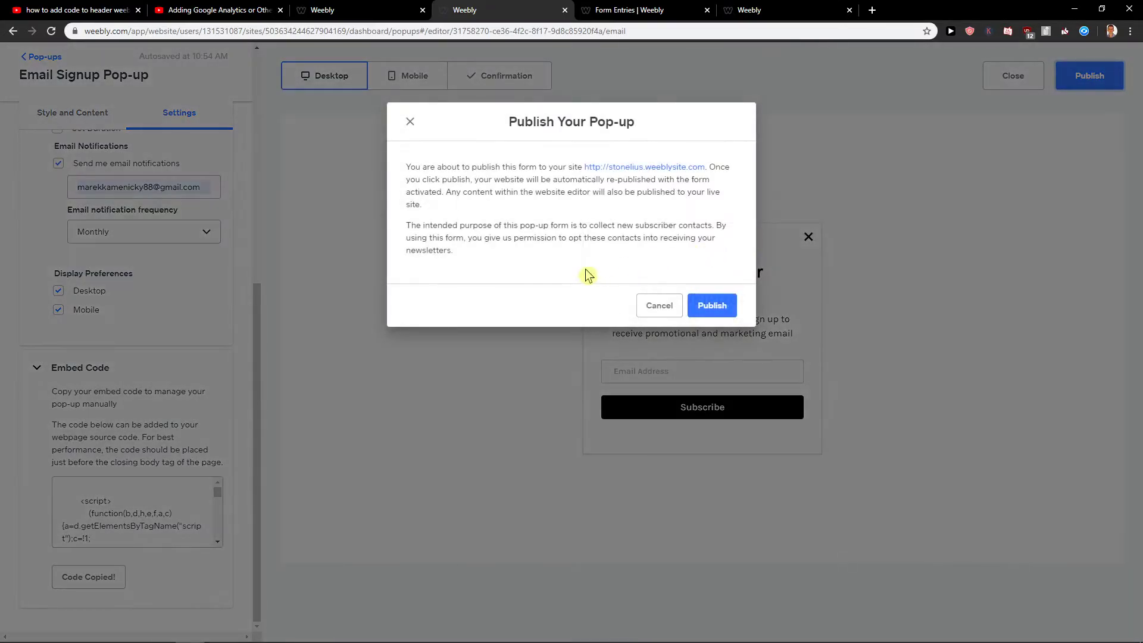
drag(410, 170, 506, 211)
click(530, 223)
drag(414, 177, 515, 216)
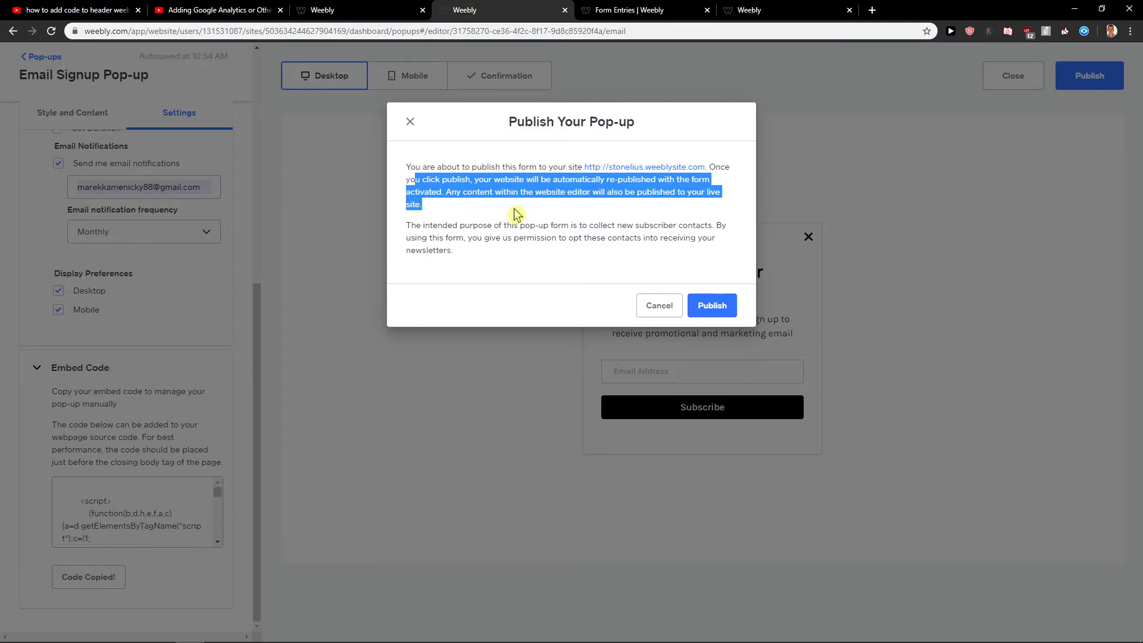
click(722, 308)
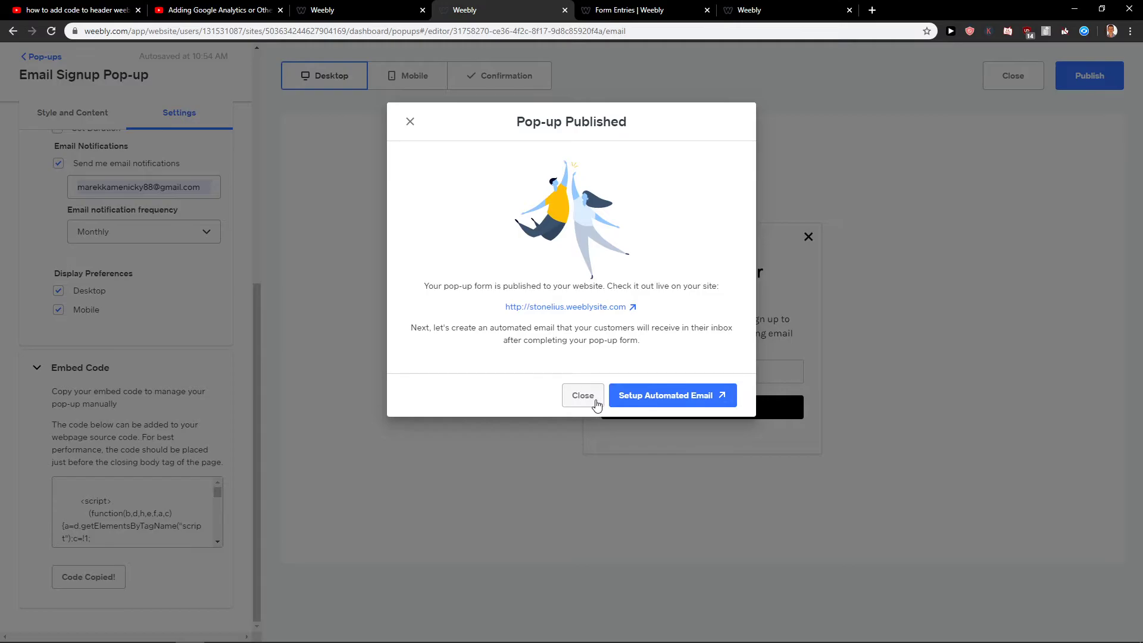
click(590, 313)
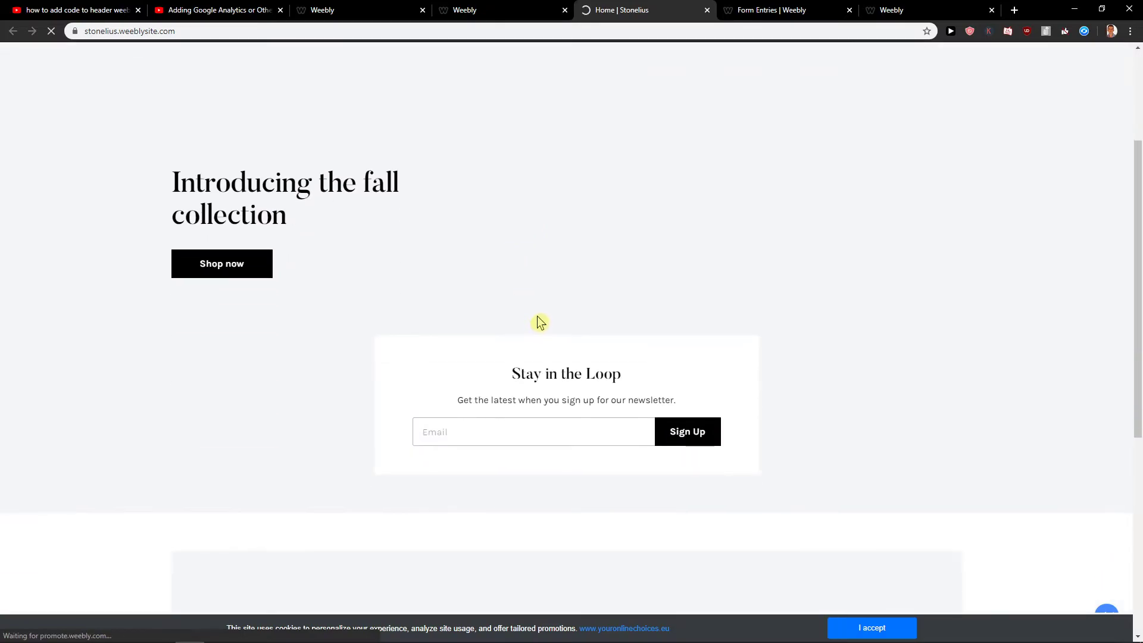
scroll(539, 317, down, 1)
scroll(536, 313, down, 2)
scroll(535, 310, down, 1)
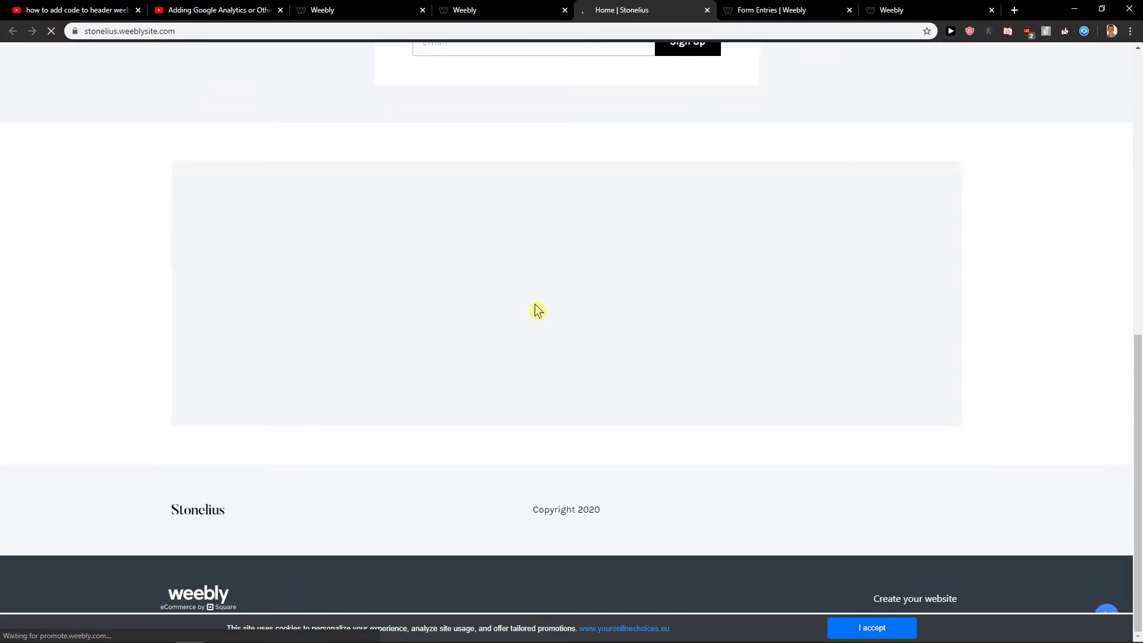
scroll(535, 306, up, 4)
scroll(536, 309, up, 2)
scroll(549, 301, down, 3)
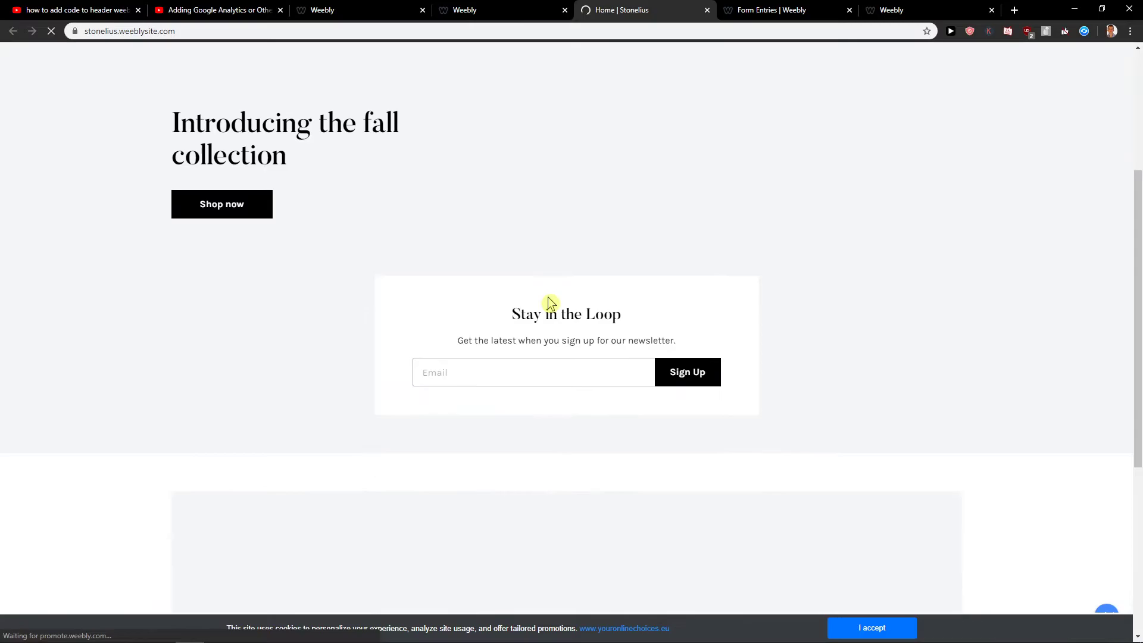
scroll(548, 301, down, 3)
scroll(546, 296, up, 3)
scroll(548, 297, up, 2)
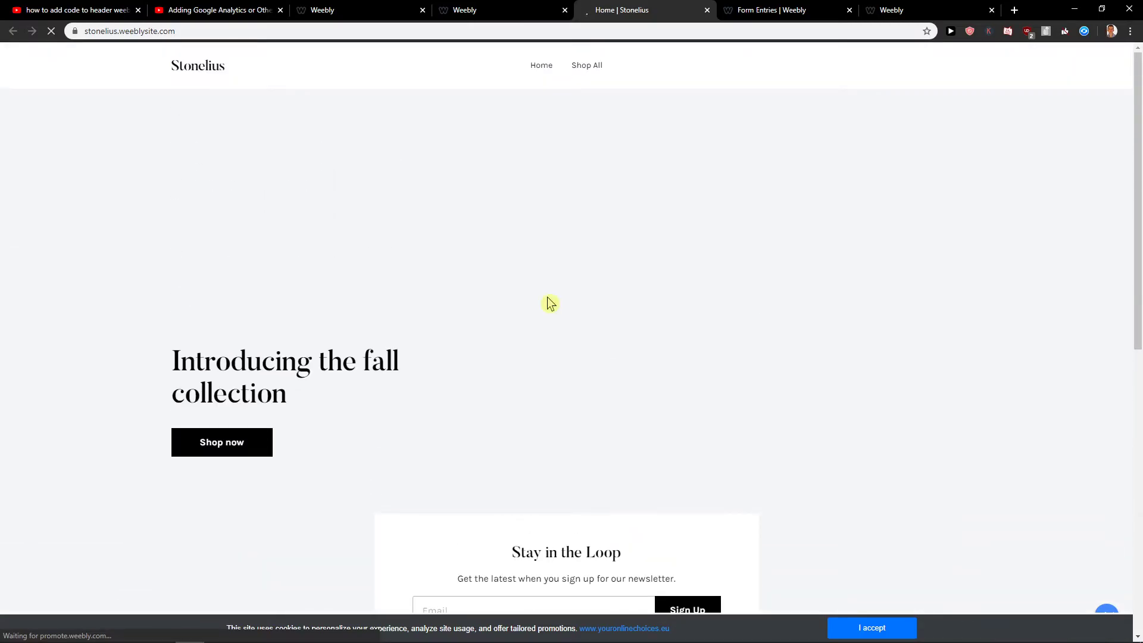
scroll(548, 304, down, 1)
scroll(549, 304, down, 1)
scroll(548, 304, up, 1)
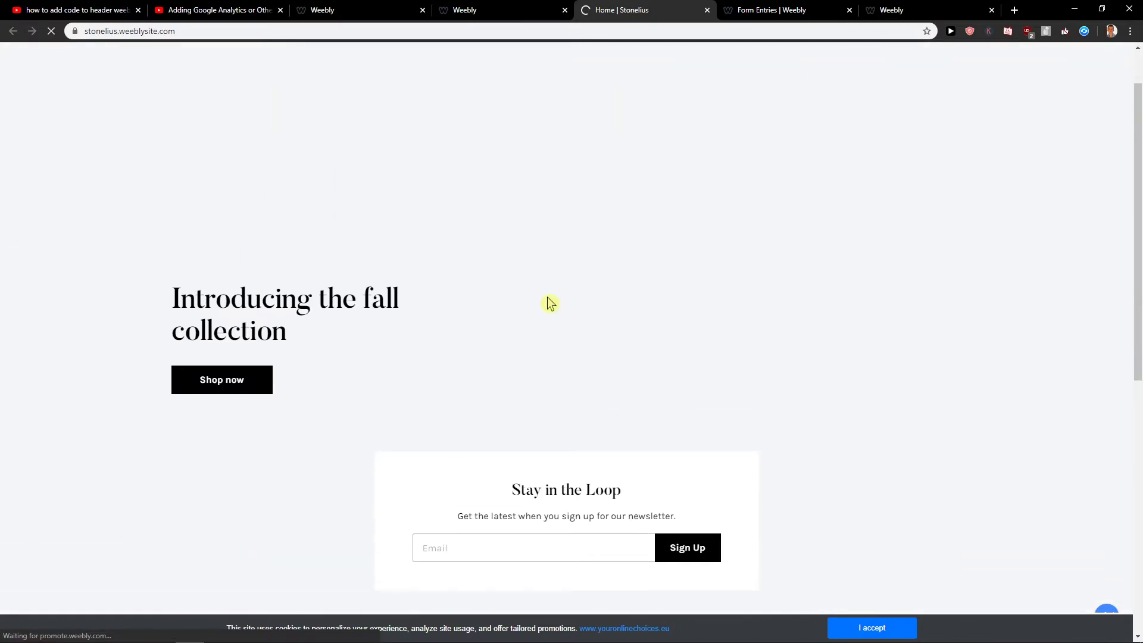
scroll(549, 304, up, 1)
- Accept the live site's cookies, open and close its chat tab, and return to the editor
click(871, 627)
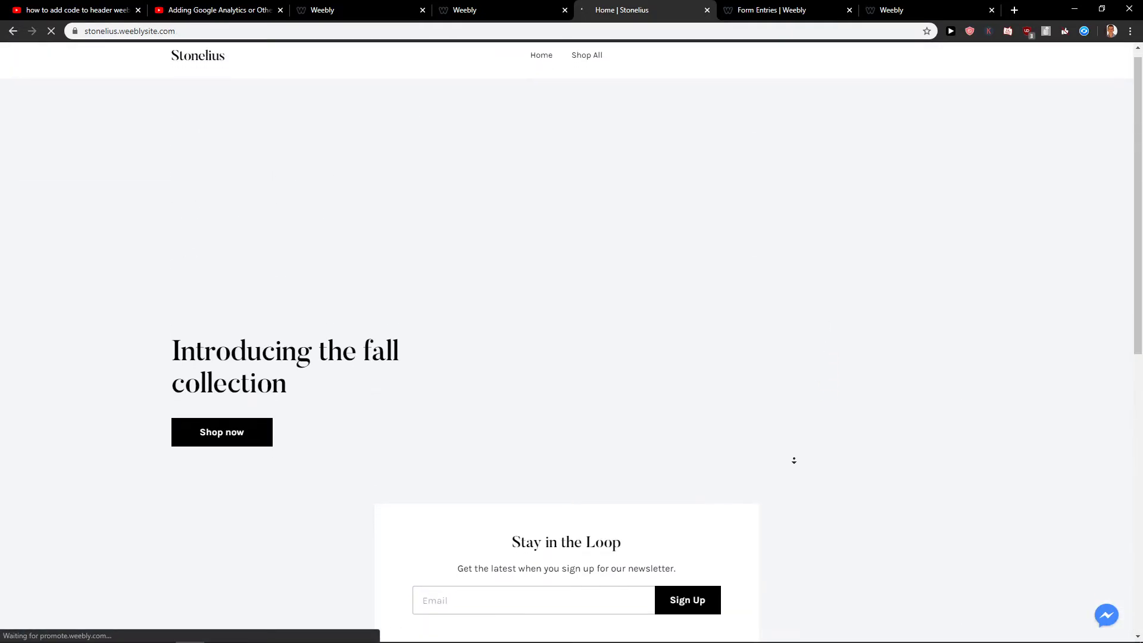
scroll(794, 460, down, 6)
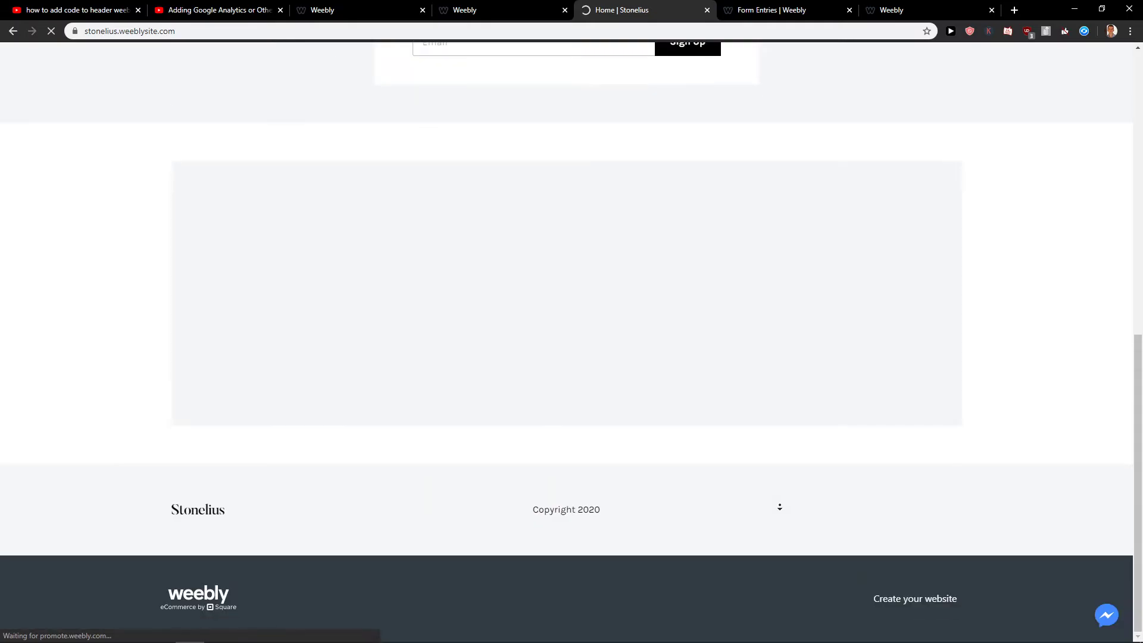
scroll(827, 294, up, 1)
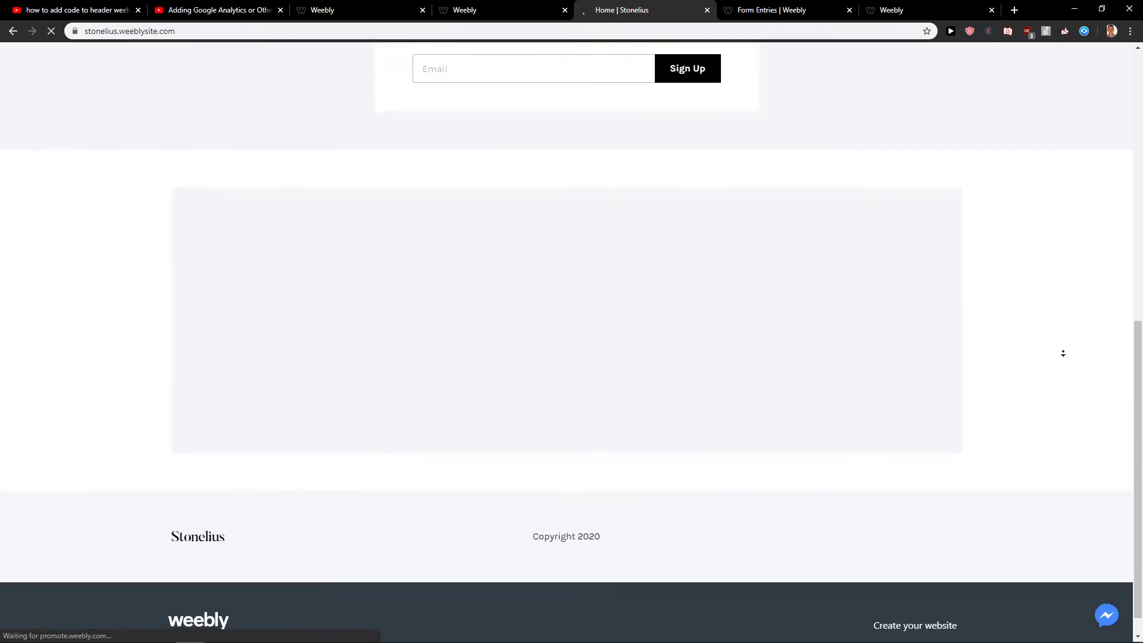
scroll(1062, 352, up, 3)
scroll(1028, 235, up, 2)
scroll(1034, 244, down, 1)
scroll(956, 332, down, 2)
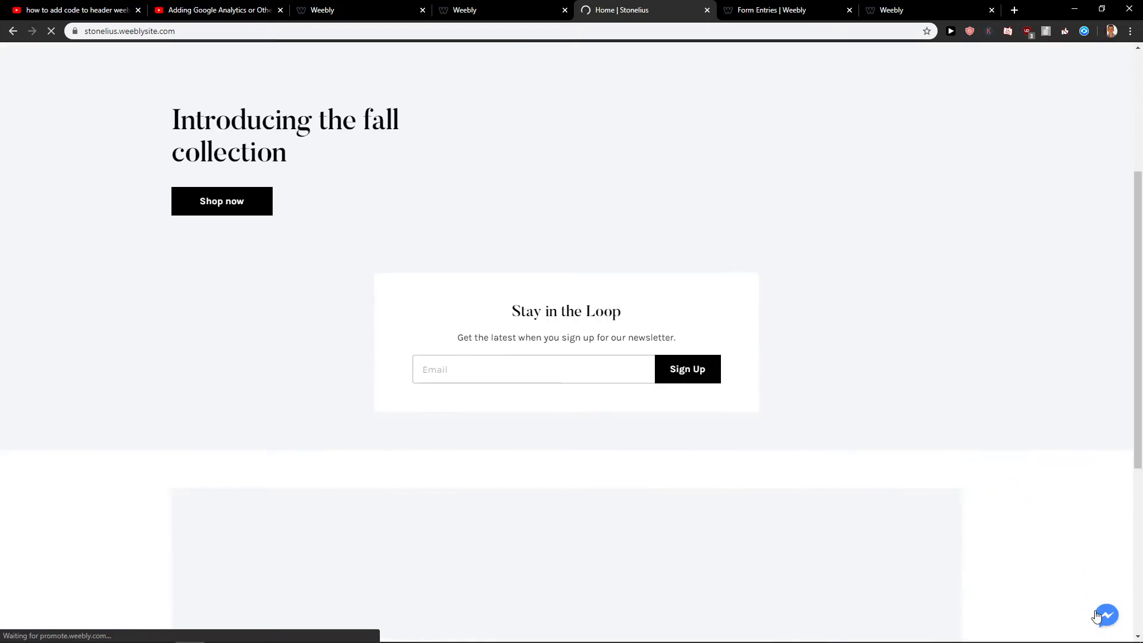
click(1109, 617)
click(567, 8)
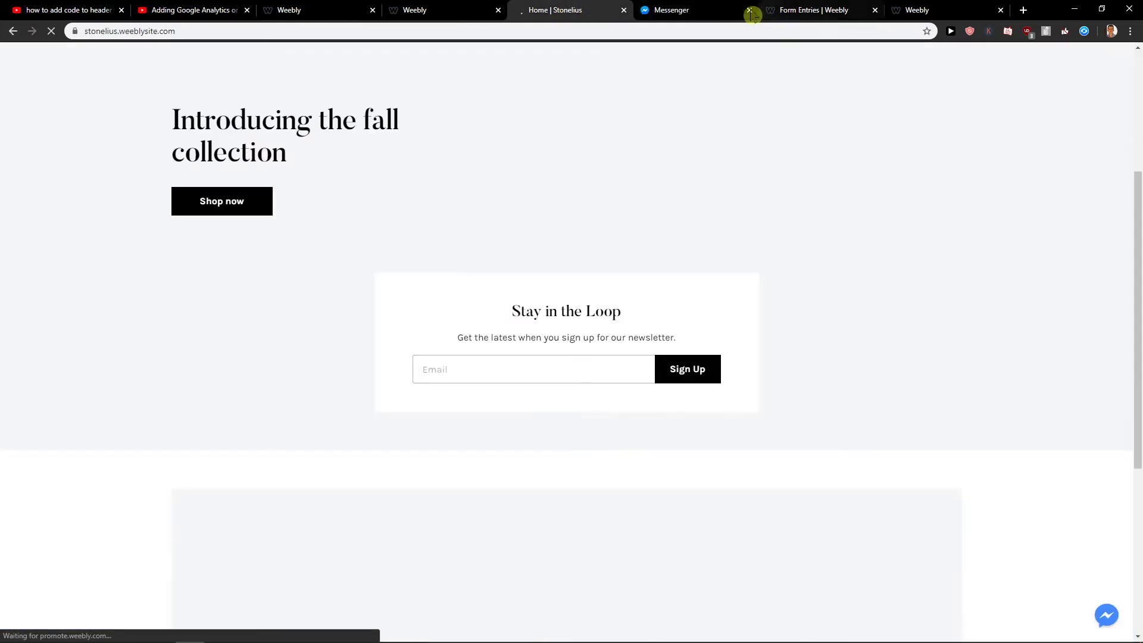
click(749, 11)
scroll(849, 462, up, 3)
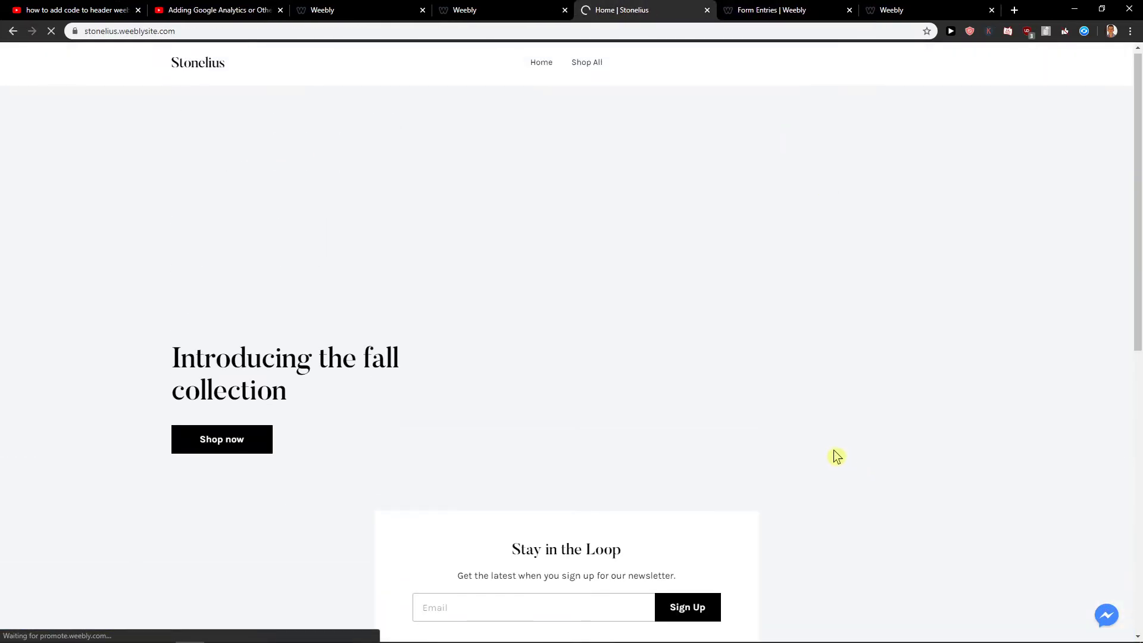
- Change the pop-up timing to show on website entrance
click(467, 9)
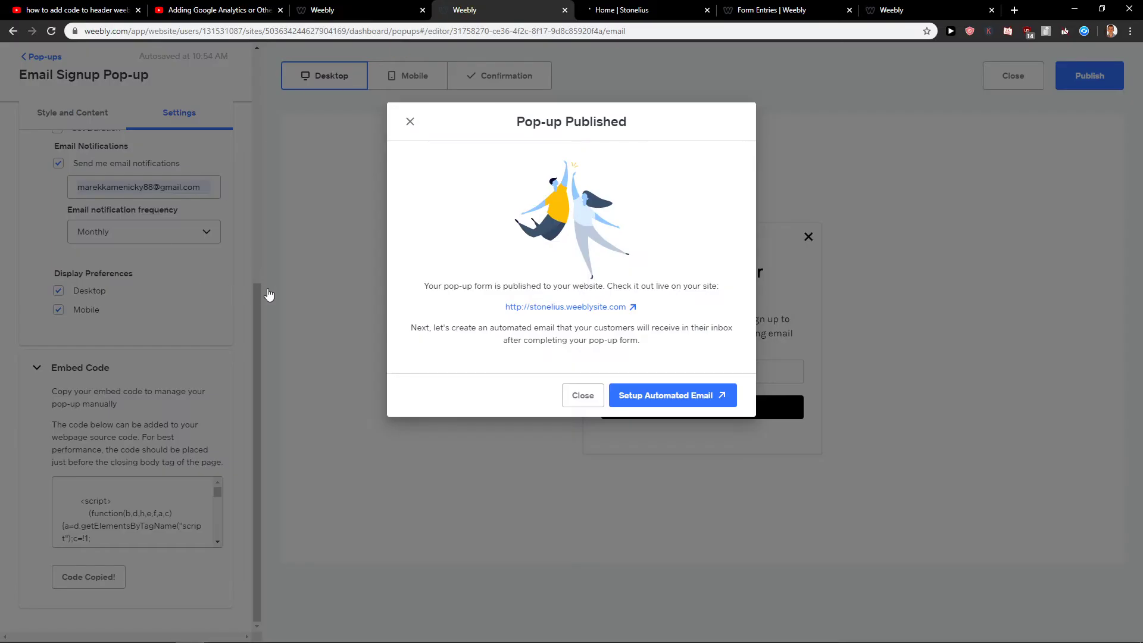
click(171, 296)
scroll(172, 296, up, 3)
scroll(172, 296, up, 2)
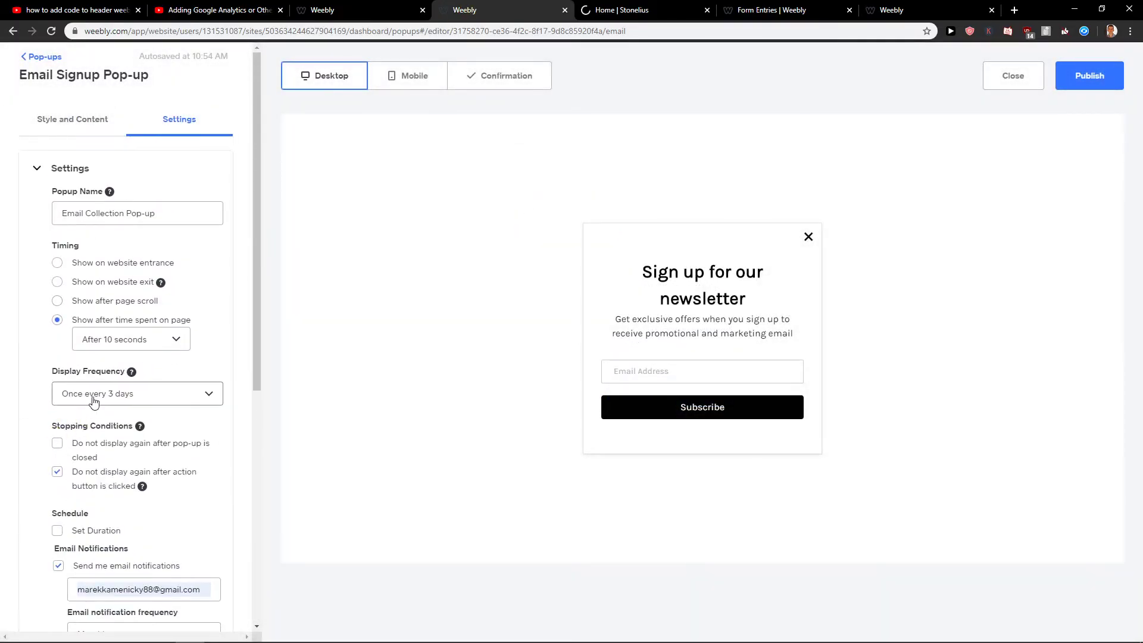
click(111, 344)
click(93, 268)
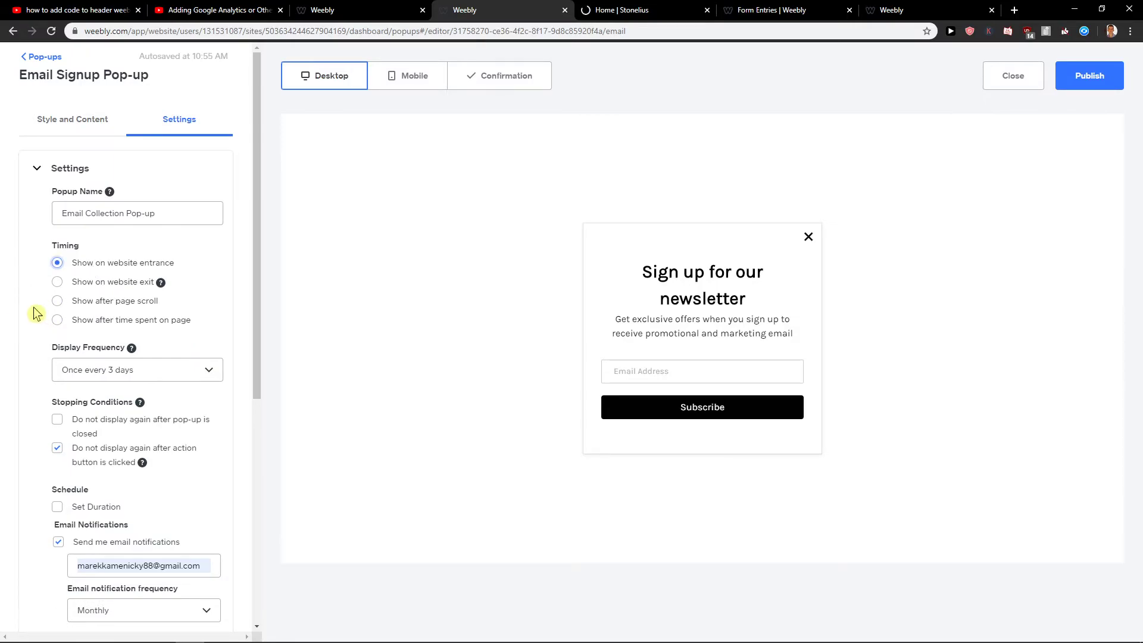
- Republish the pop-up, check the live site, and return to the Pop-ups list
click(1090, 75)
click(696, 306)
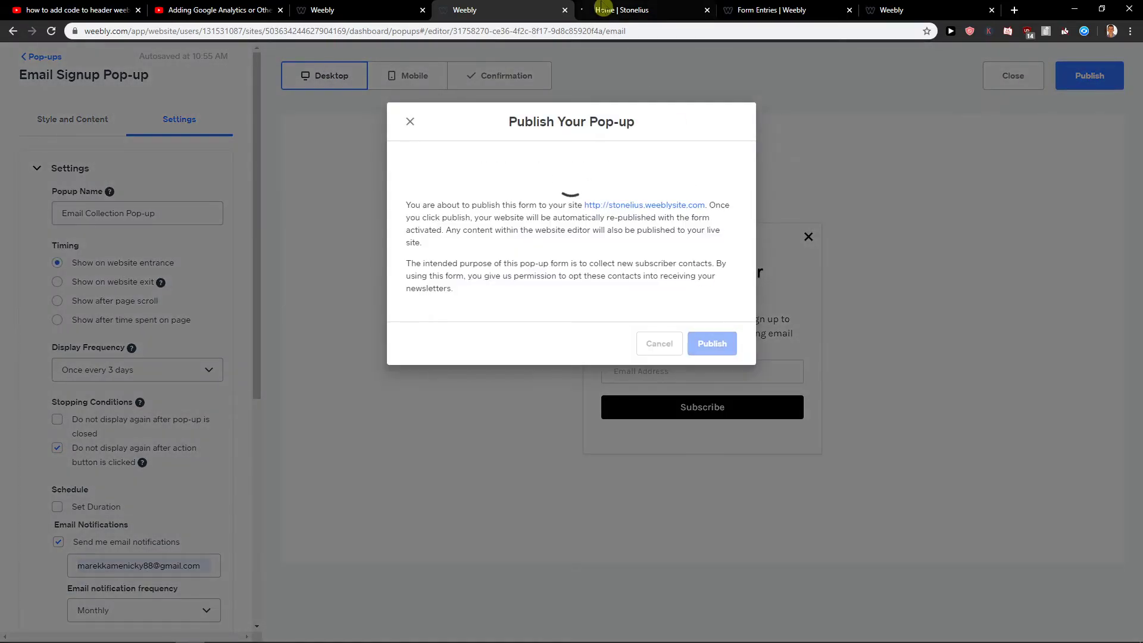
click(636, 10)
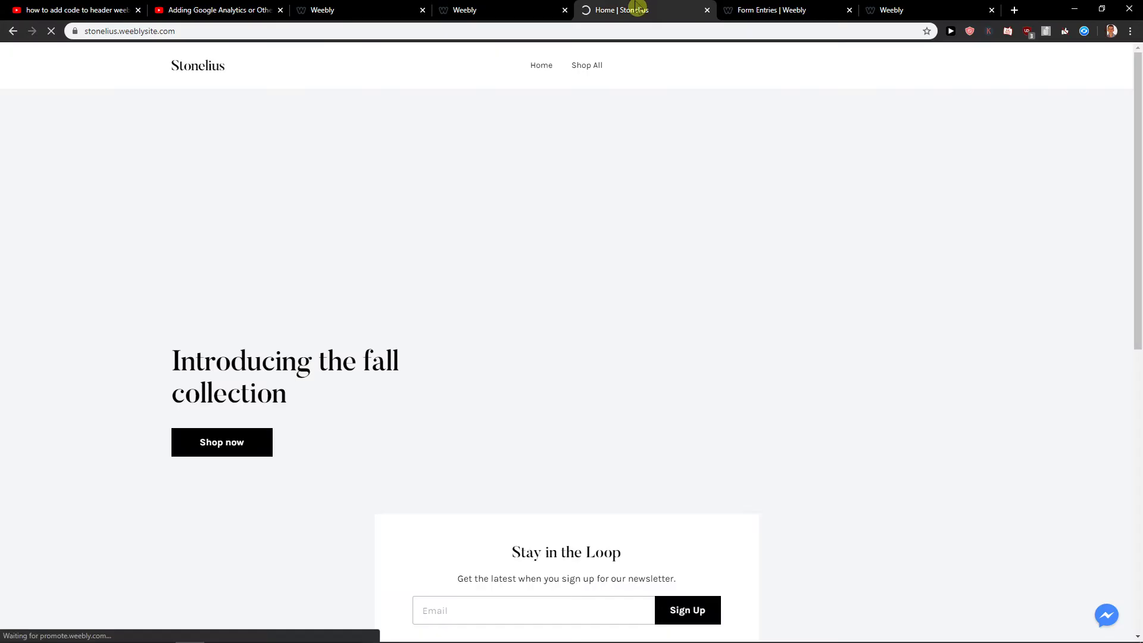
click(506, 9)
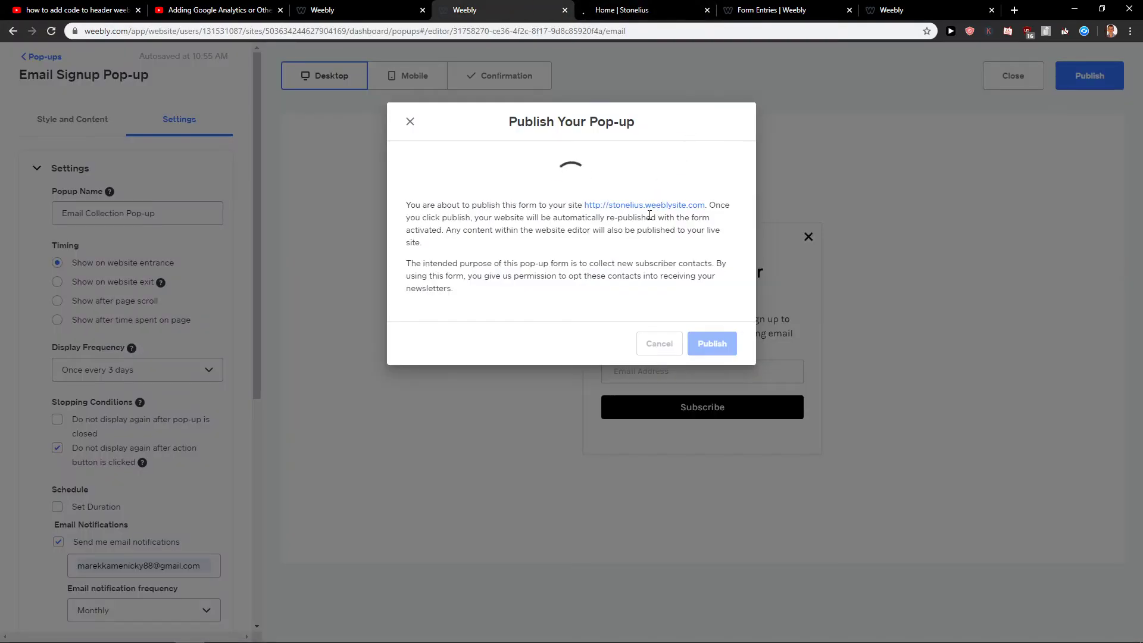
ctrl+click(599, 307)
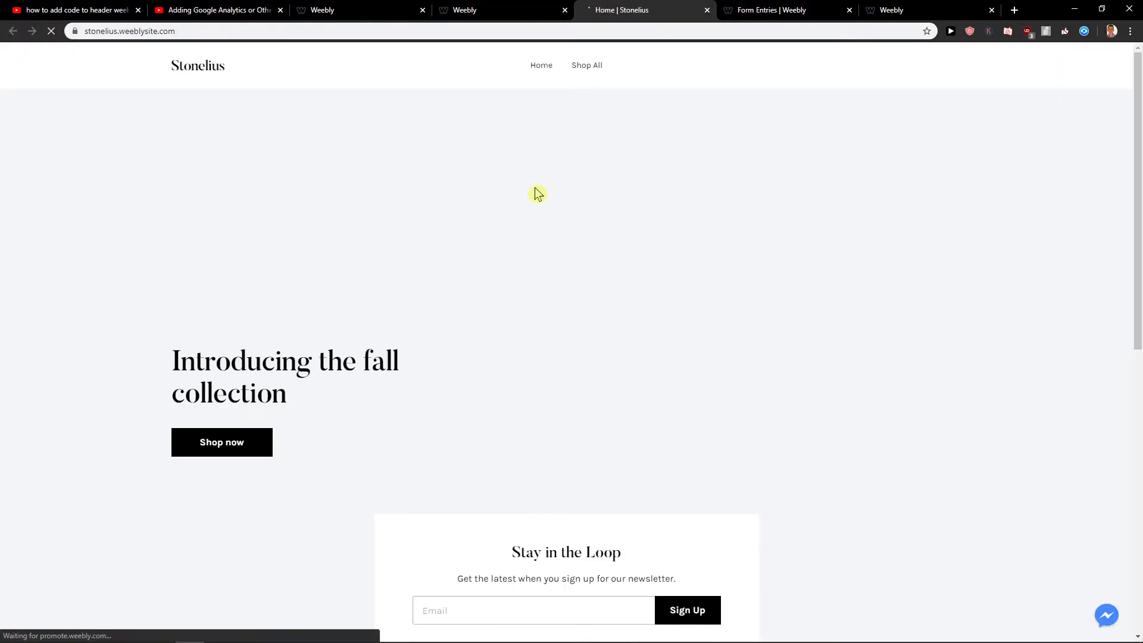
click(516, 8)
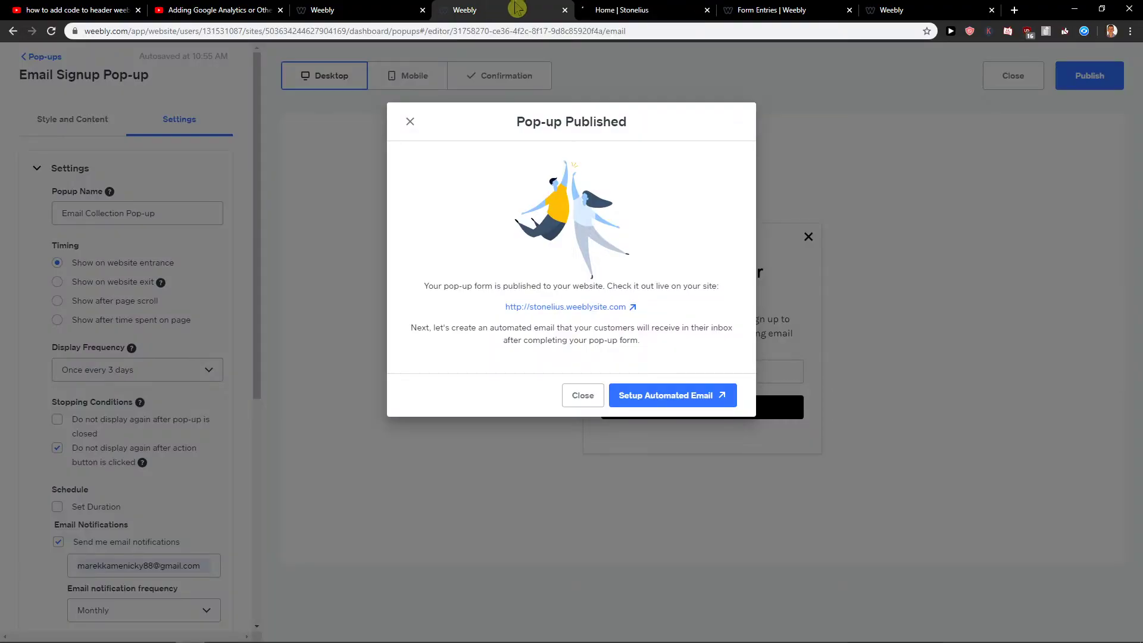
click(917, 170)
click(1006, 79)
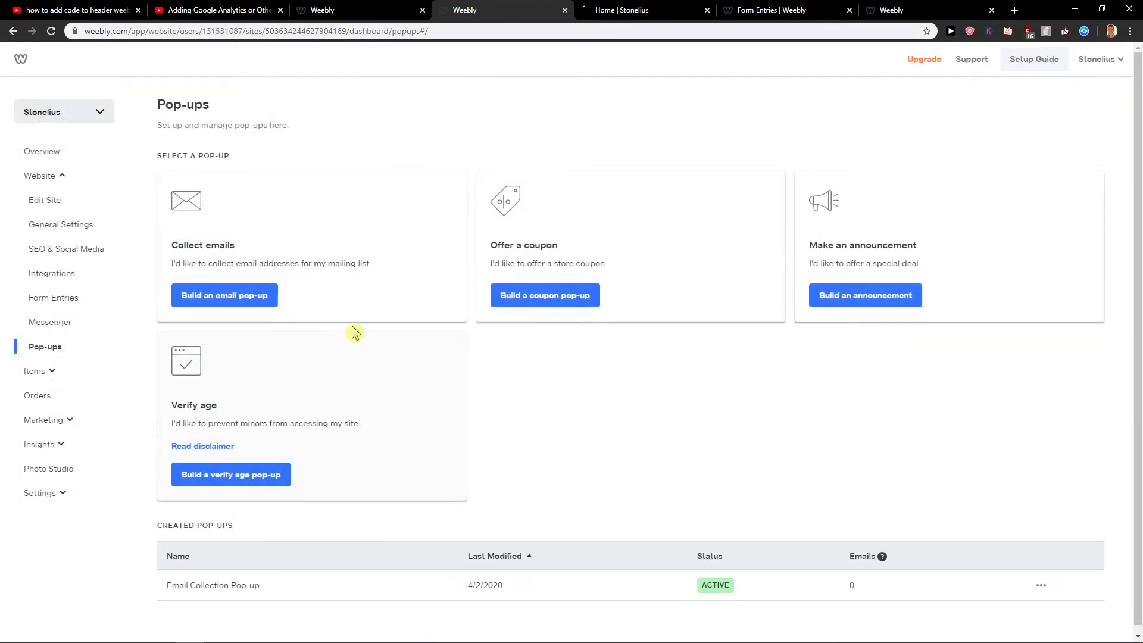
scroll(385, 455, down, 1)
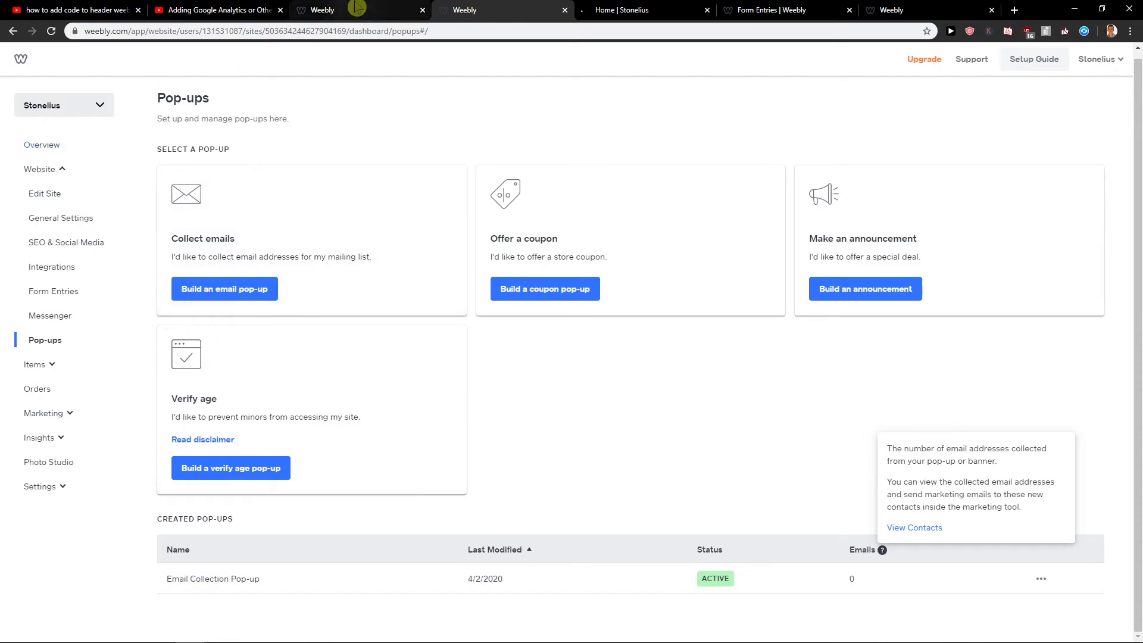
- Close the extra Weebly tab and open the Stonelius site overview in a new tab
click(356, 7)
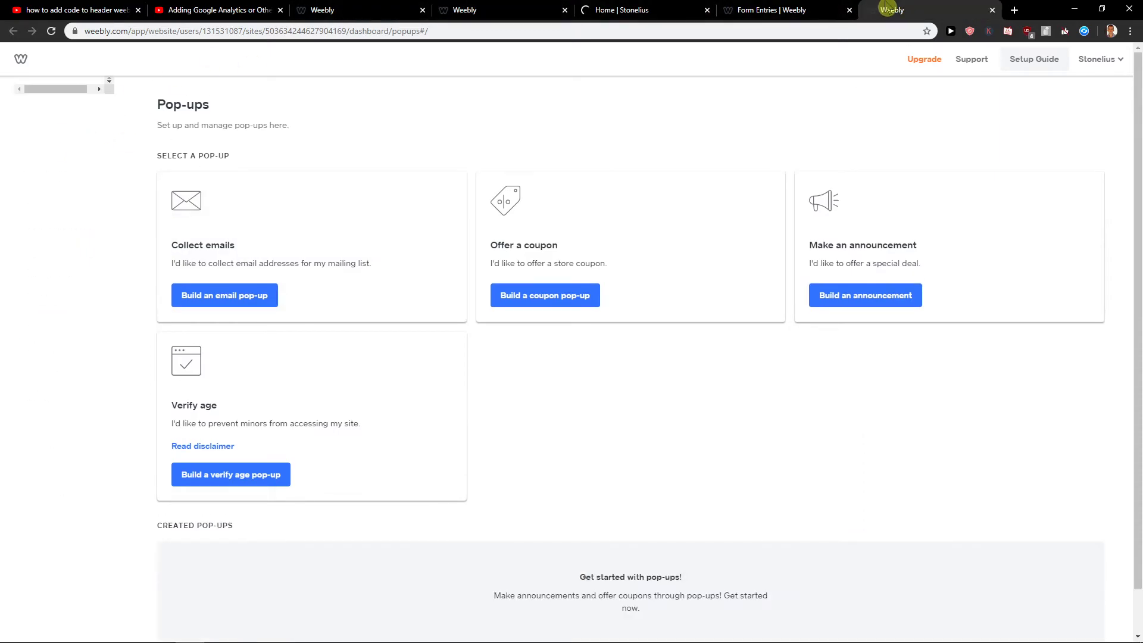
click(463, 9)
click(415, 10)
click(423, 10)
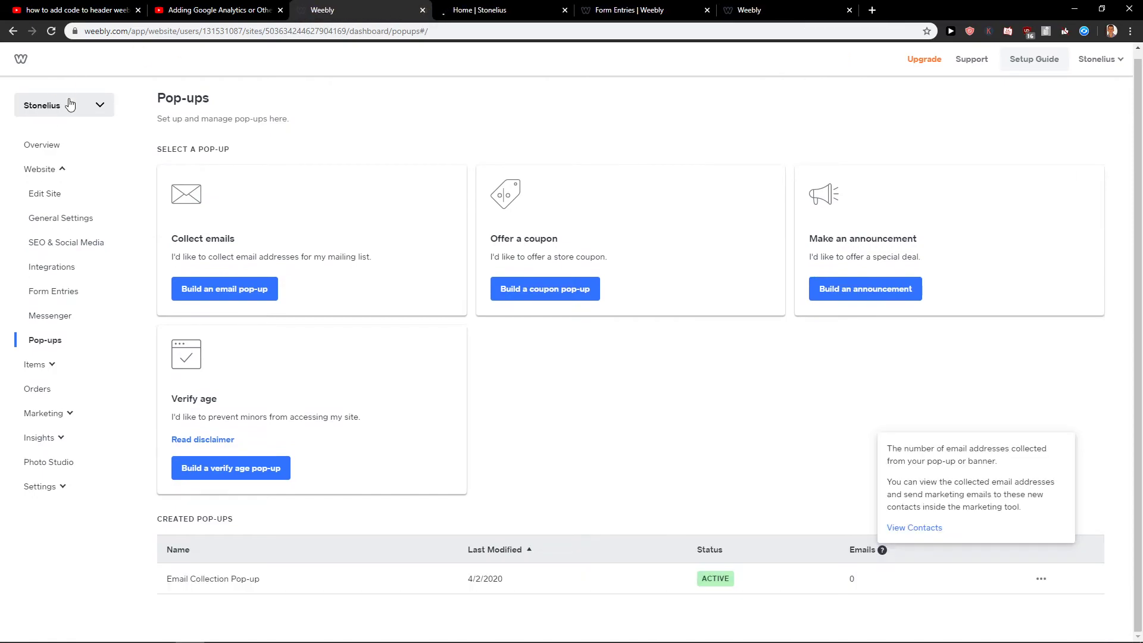
middle_click(42, 148)
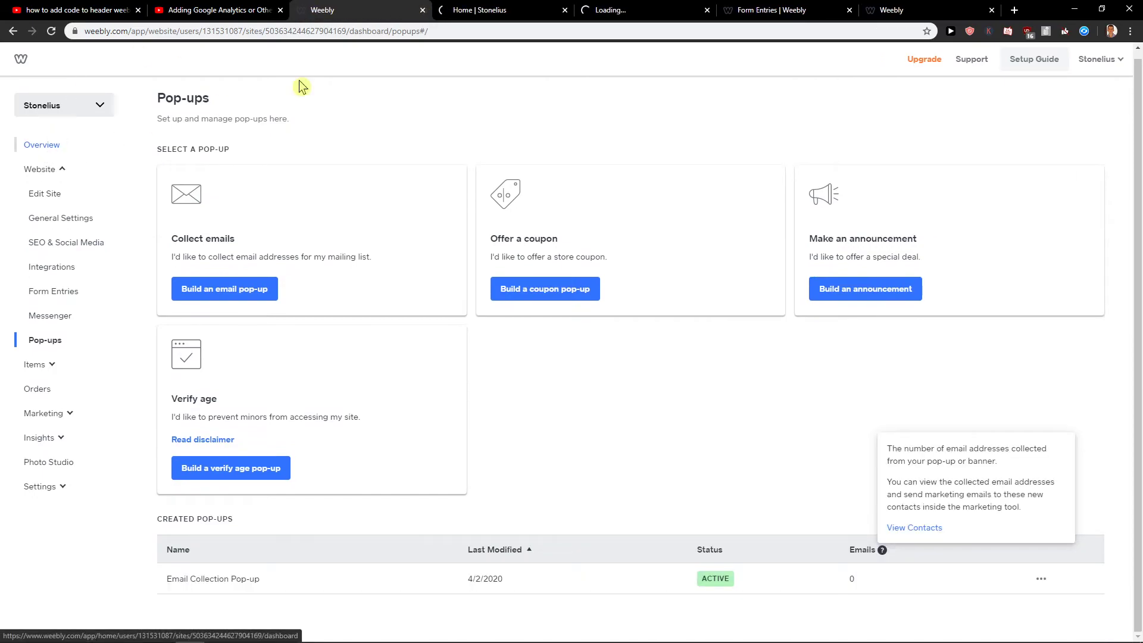
click(536, 7)
click(628, 8)
click(512, 8)
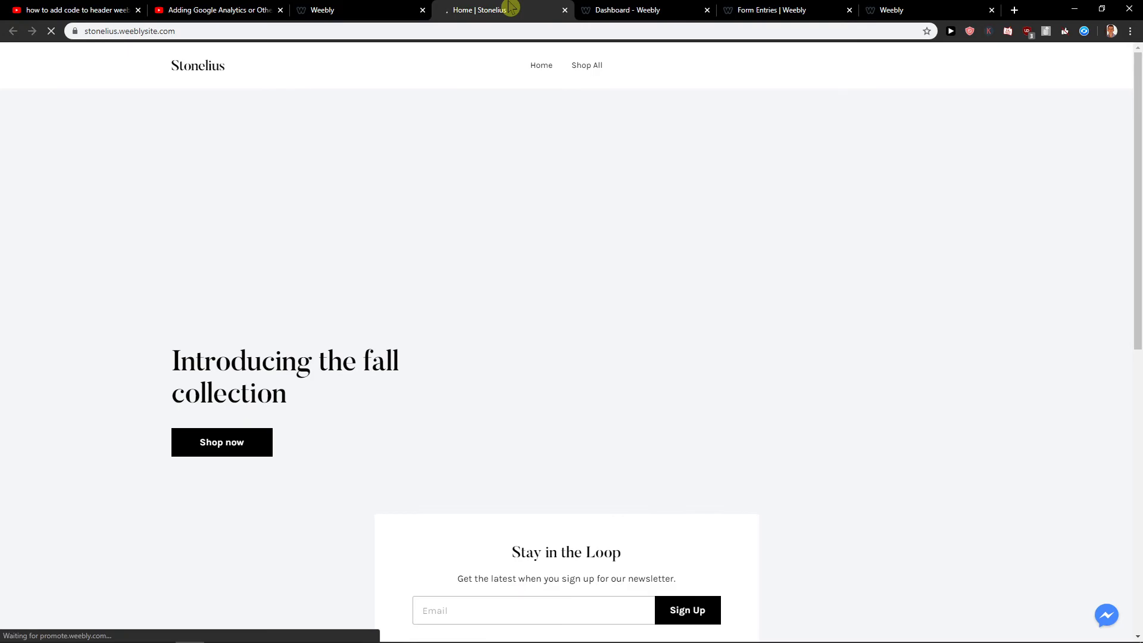
click(613, 9)
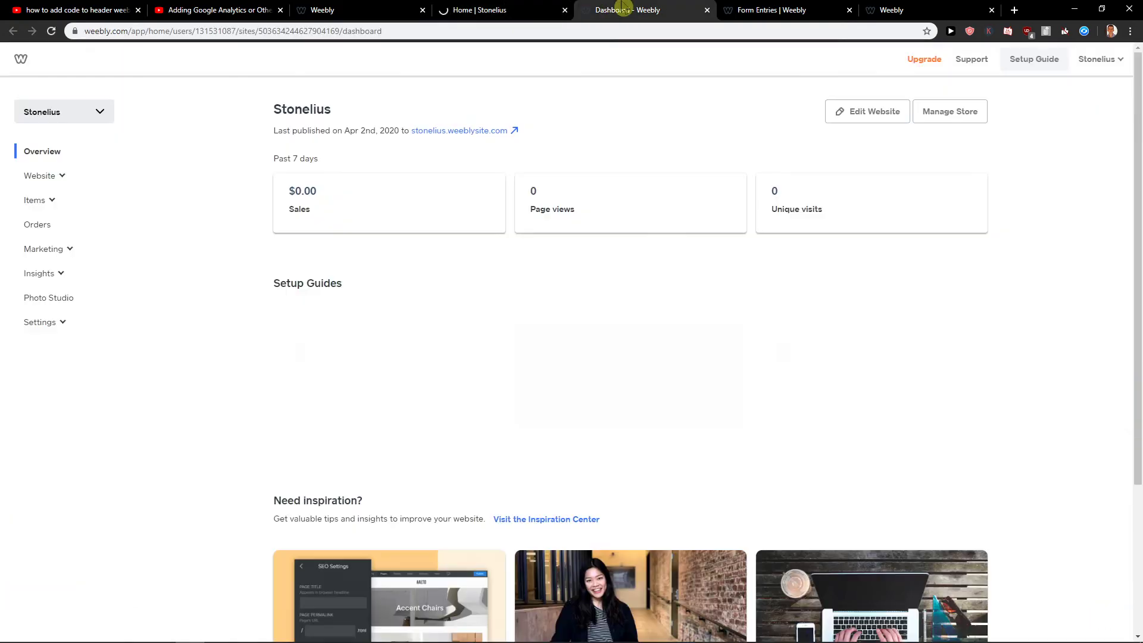
- Republish the Stonelius site from the editor preview, then view it in phone and desktop sizes
click(846, 112)
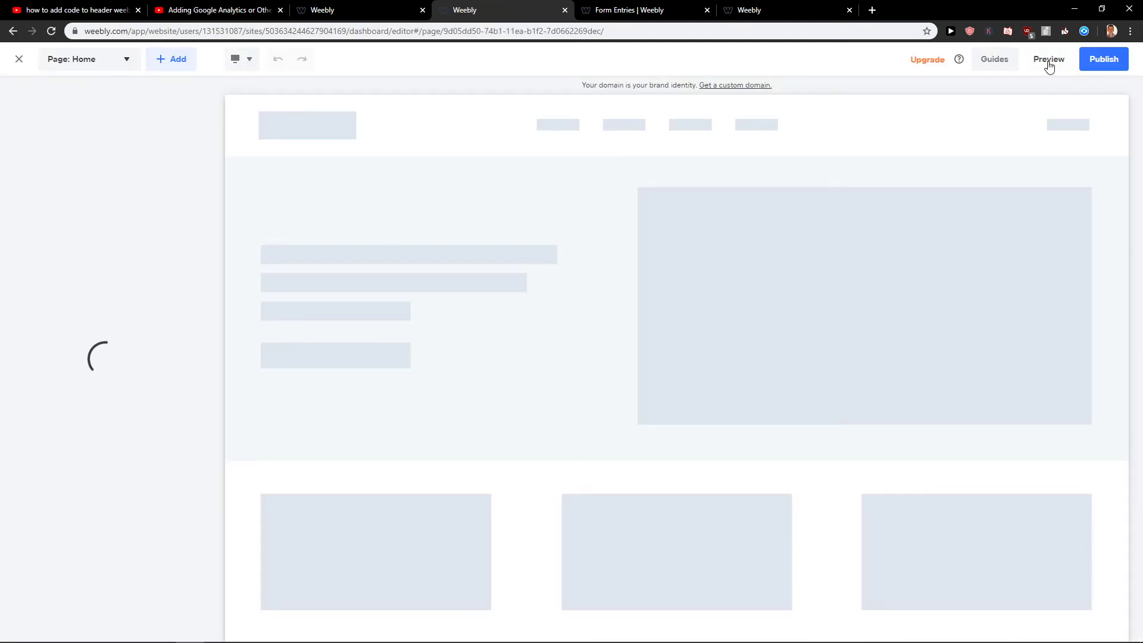
click(1050, 60)
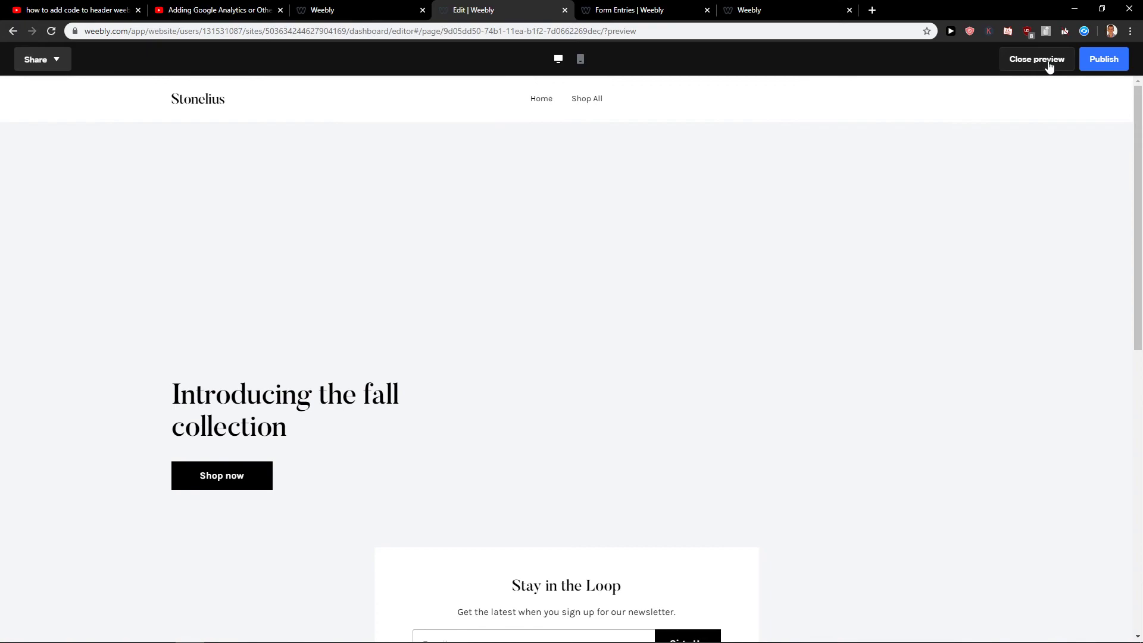
click(1101, 70)
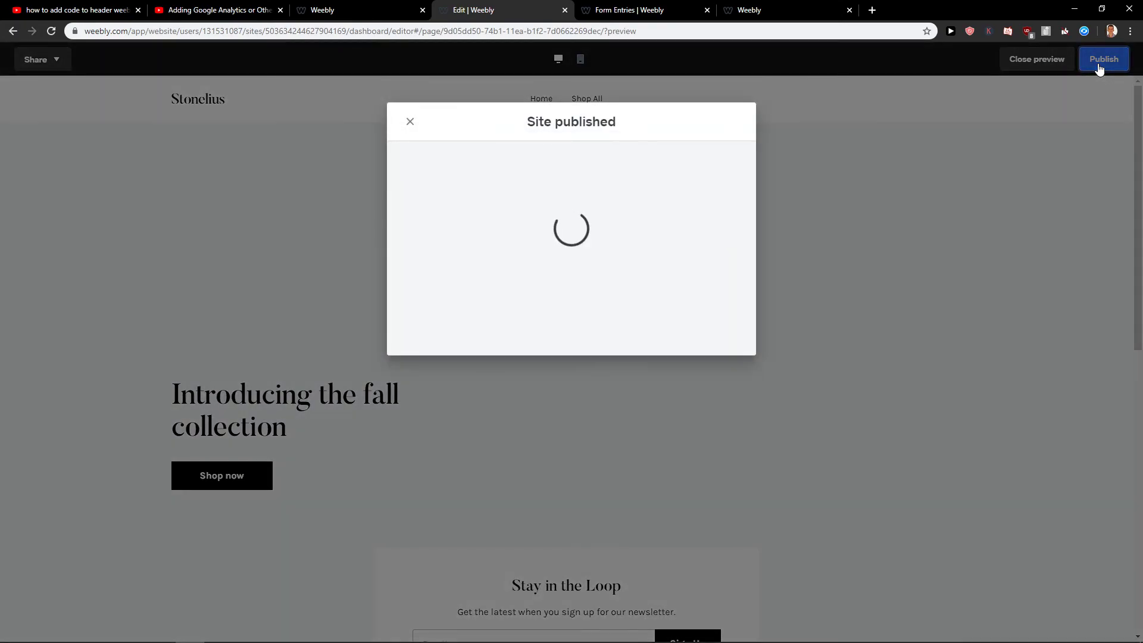
click(943, 131)
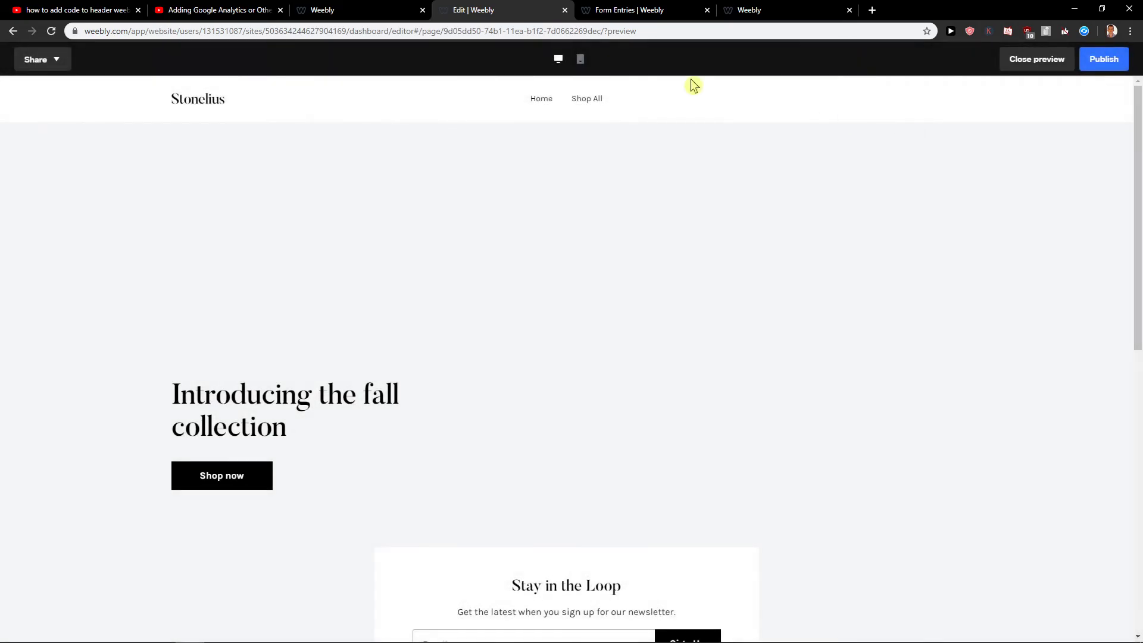
scroll(263, 107, down, 2)
scroll(269, 152, down, 3)
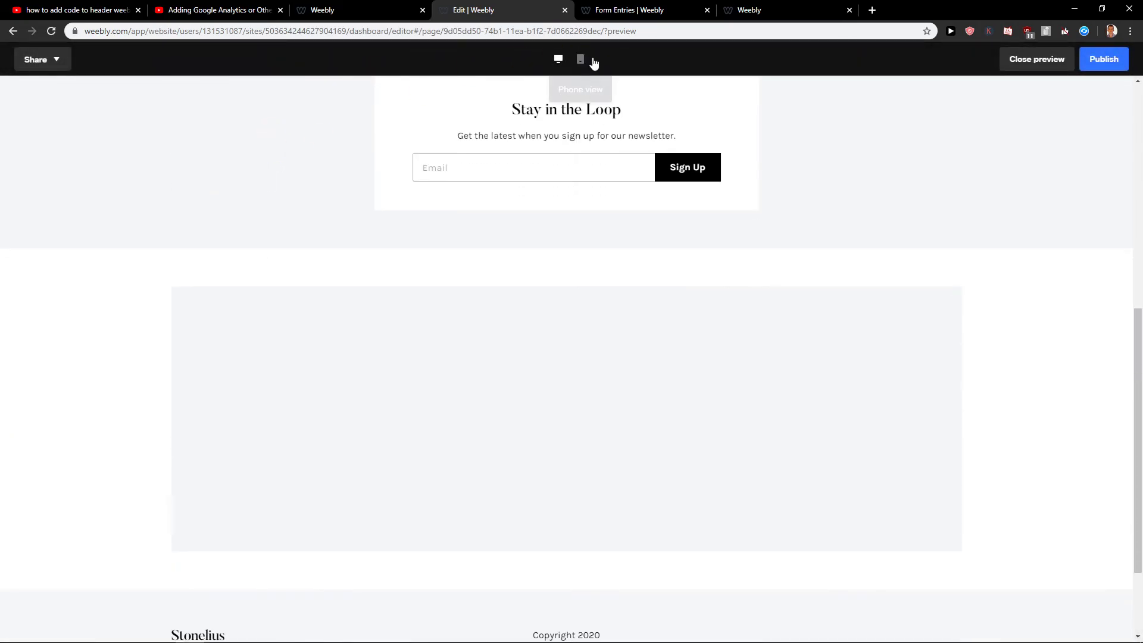
click(580, 61)
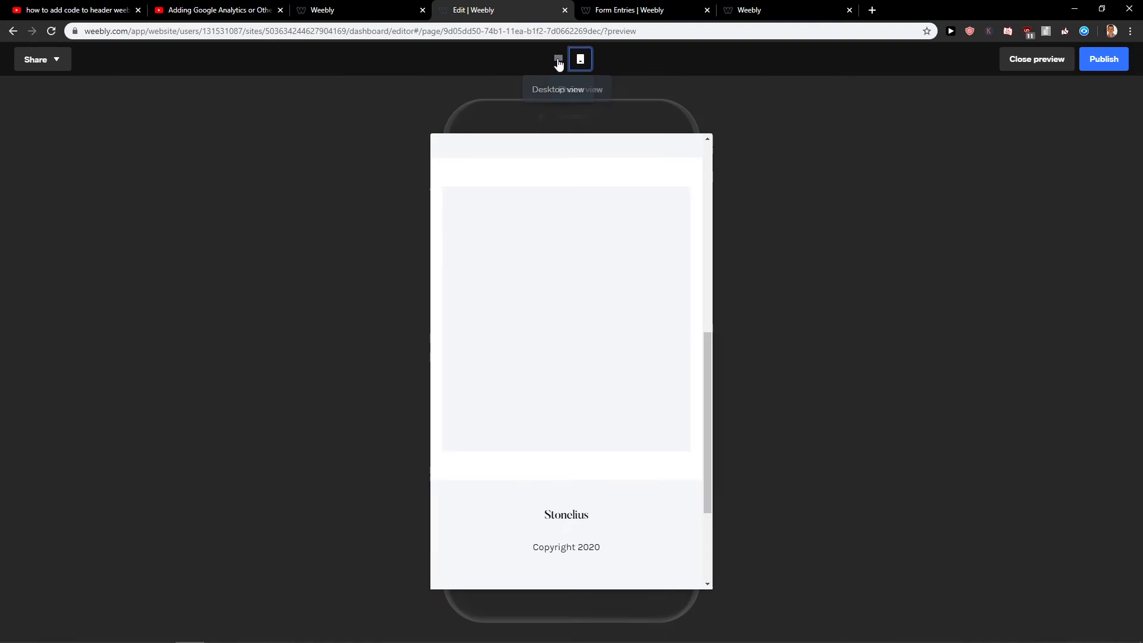
click(37, 59)
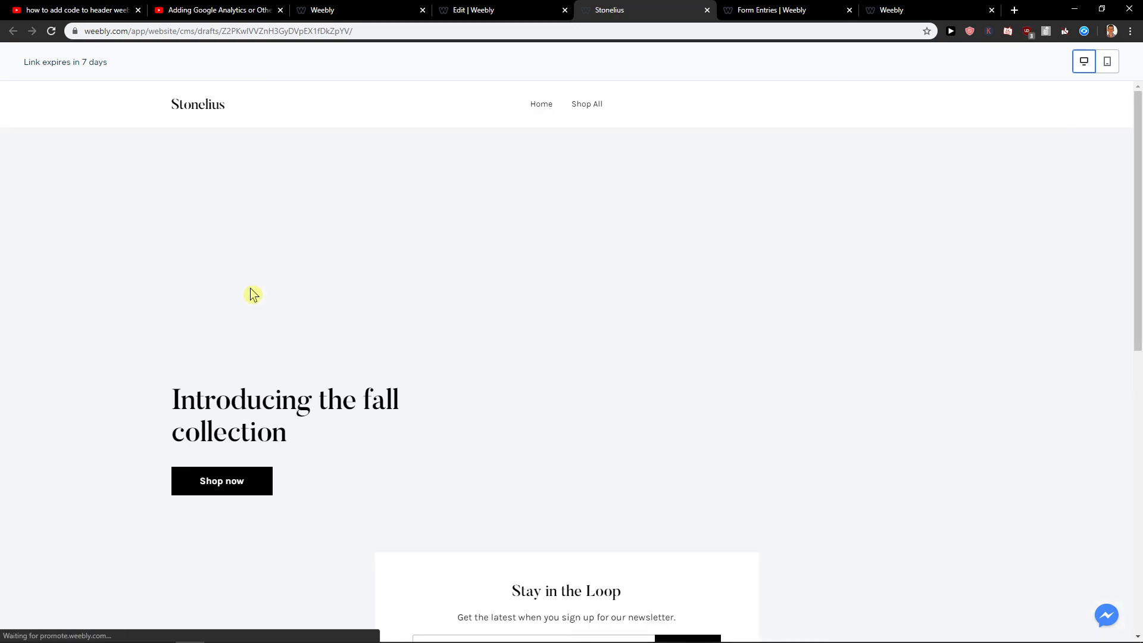
scroll(251, 295, down, 2)
scroll(245, 289, down, 1)
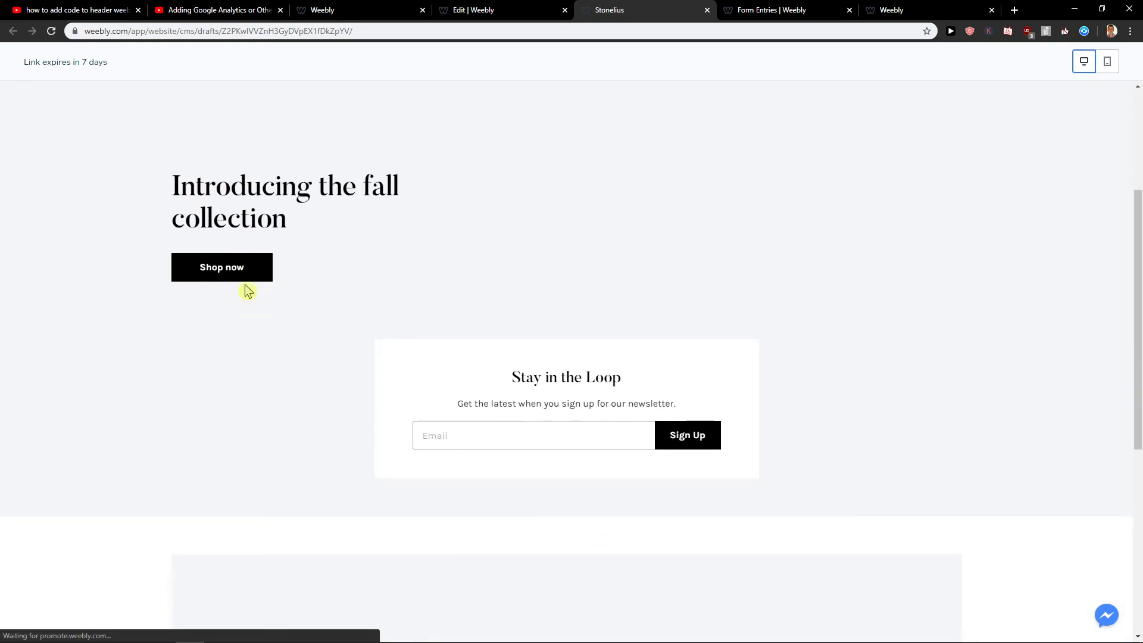
scroll(243, 287, down, 1)
scroll(243, 287, down, 2)
scroll(227, 313, down, 1)
scroll(265, 197, up, 1)
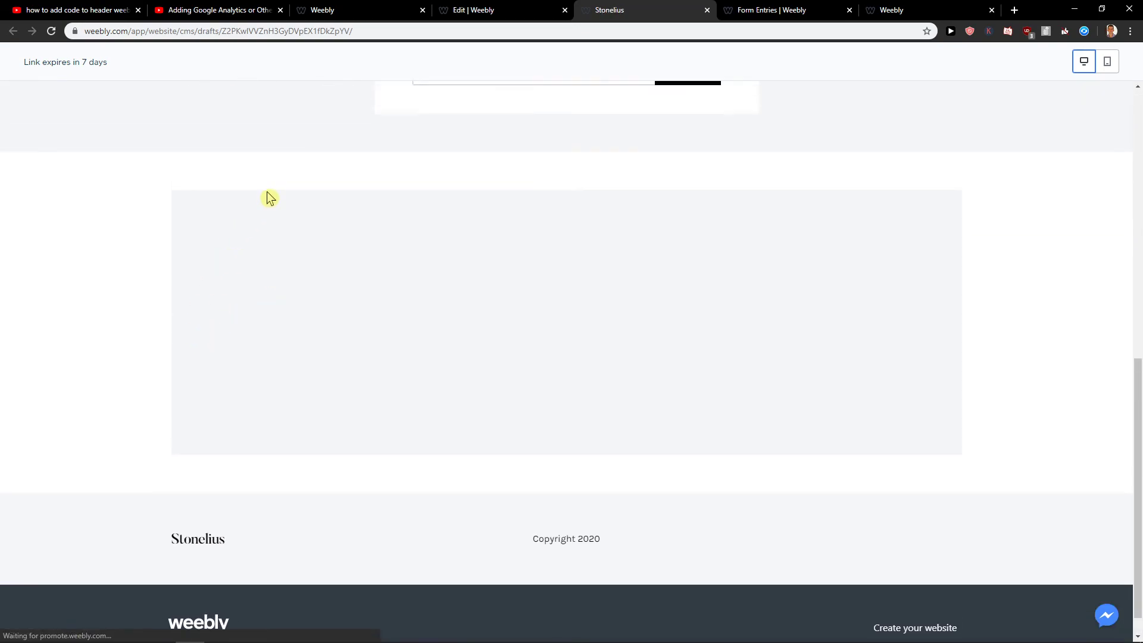
scroll(271, 198, up, 8)
- Leave the Stonelius draft preview and return to the Pop-ups list showing the Email Collection Pop-up
click(473, 9)
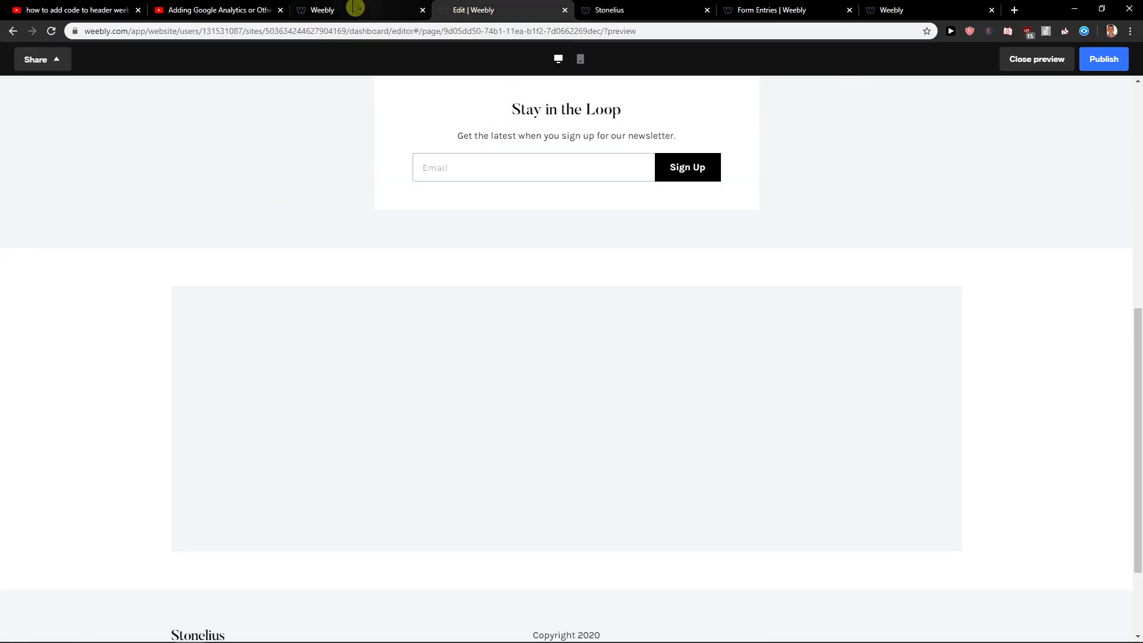
click(326, 9)
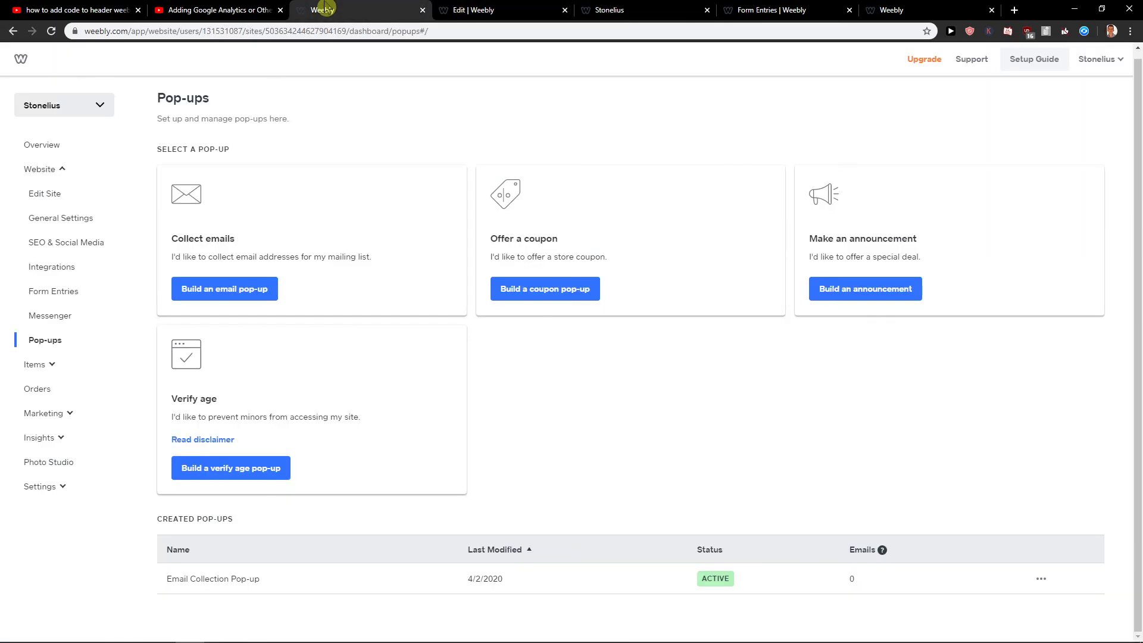
click(453, 580)
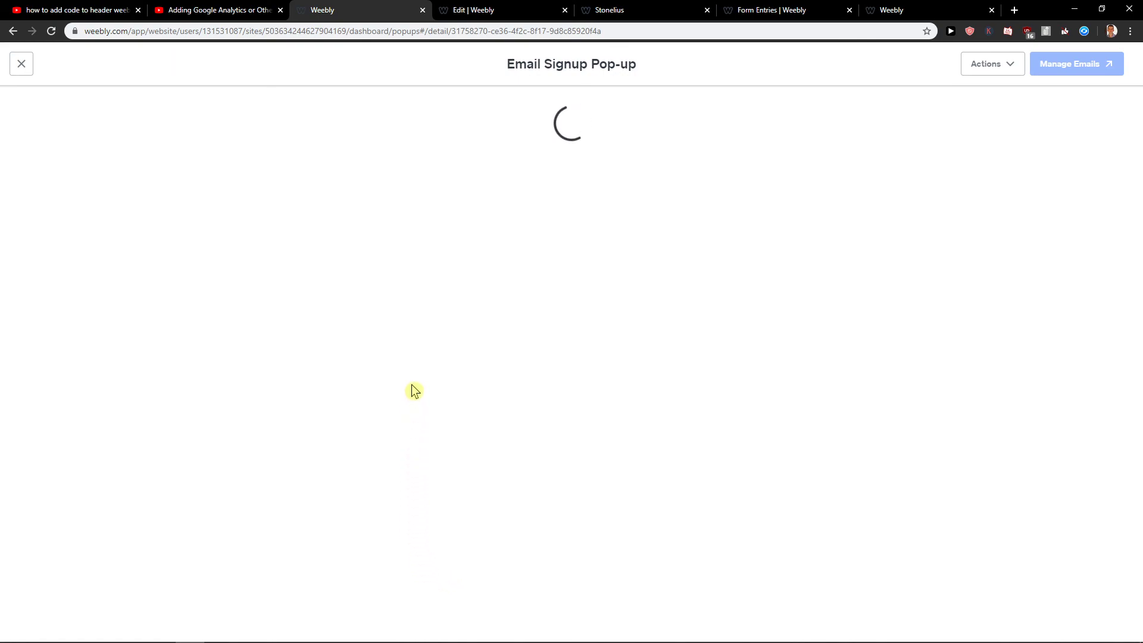
click(14, 30)
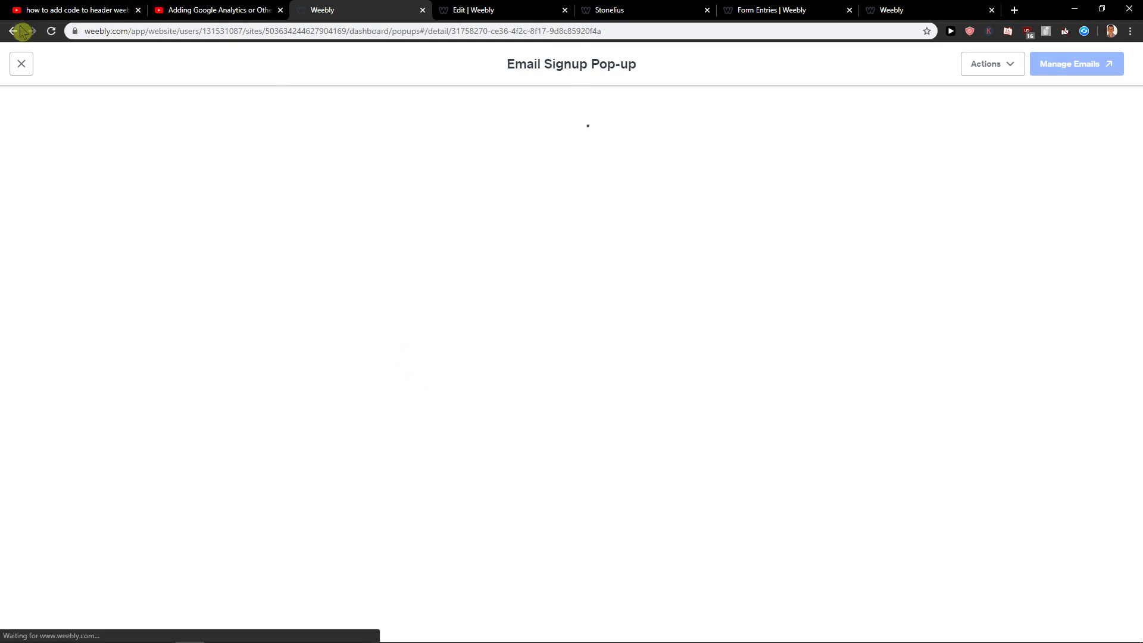